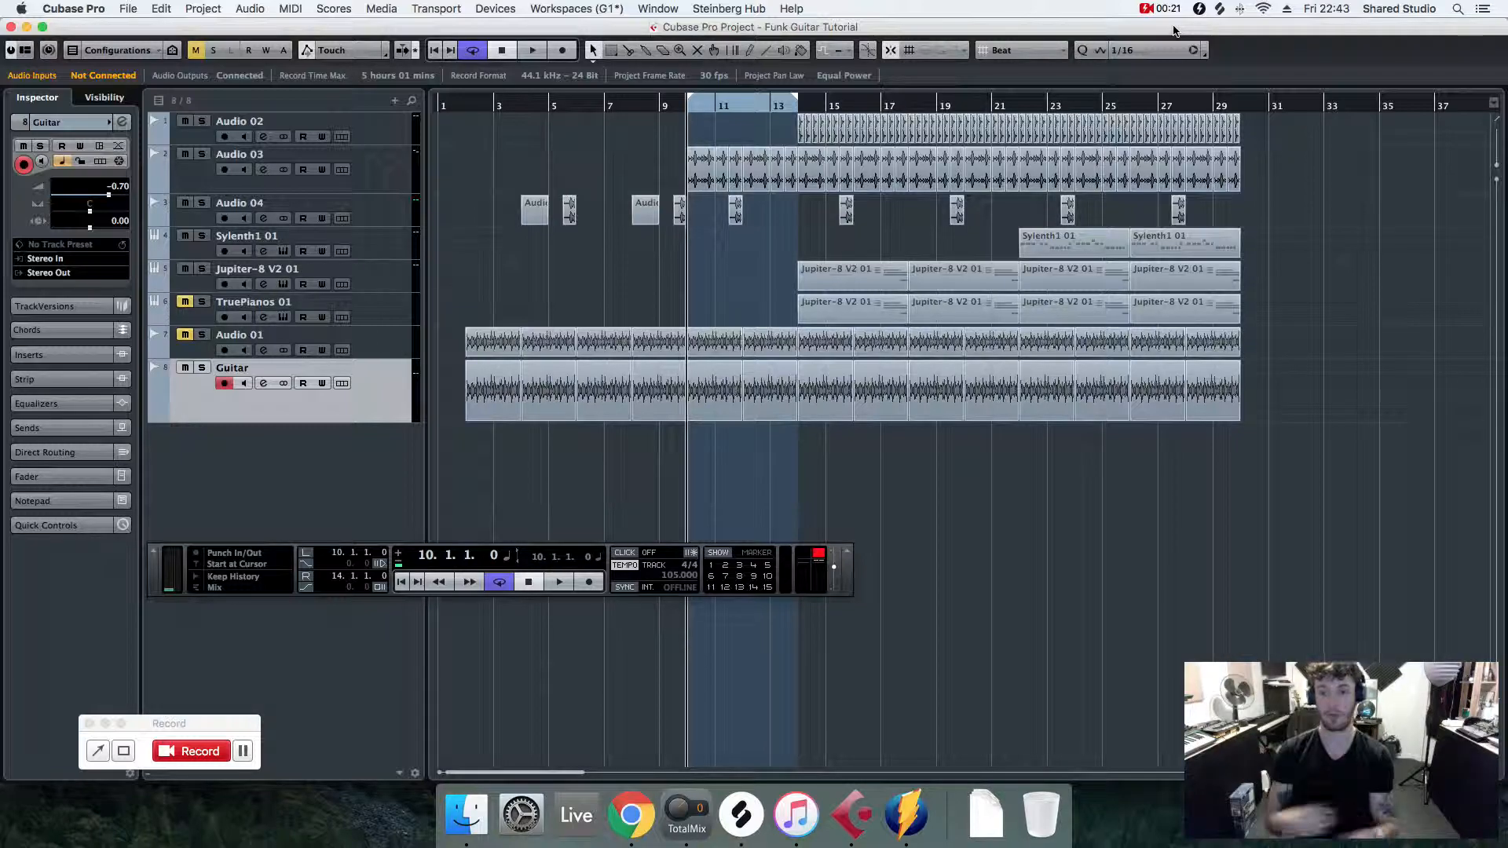
- Set the loop start near bar 10 and solo the Guitar track while playing back the cycle
{"action": "left_click_drag", "start_coordinate": [689, 110], "coordinate": [683, 108]}
{"action": "key", "text": "space"}
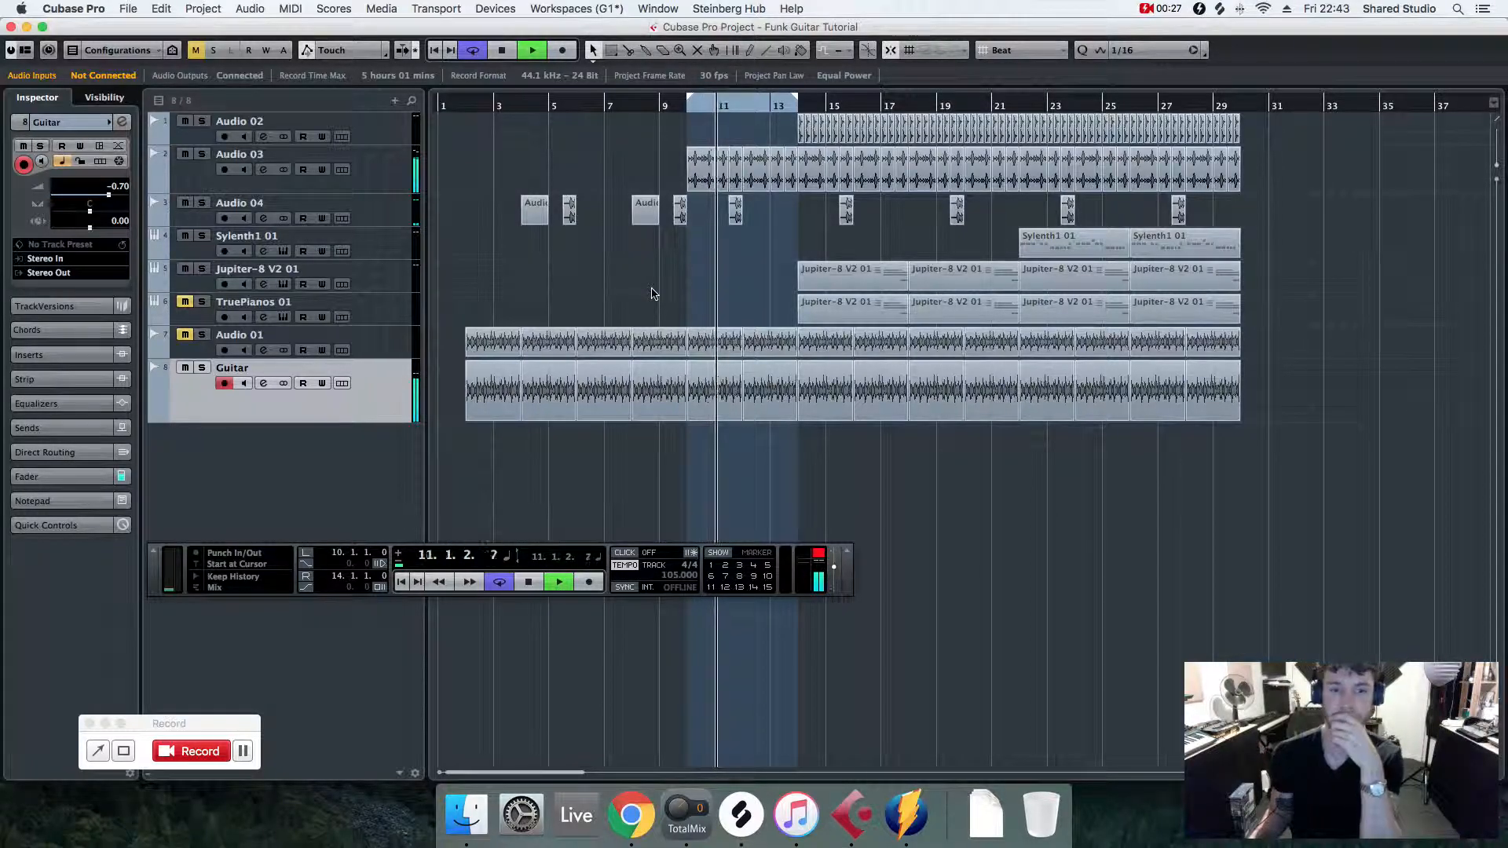
{"action": "left_click", "coordinate": [201, 368]}
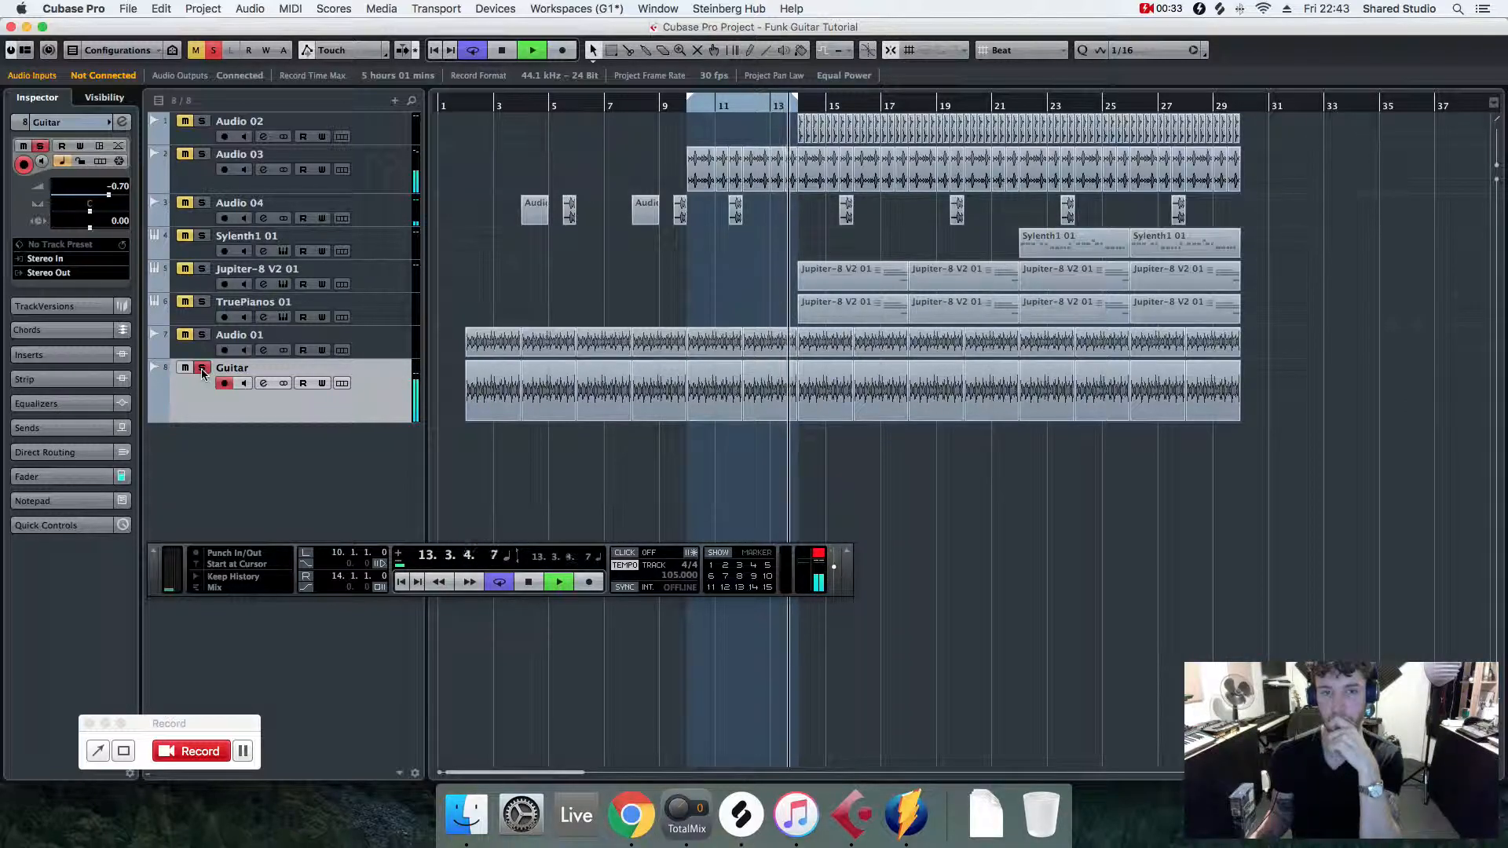
{"action": "key", "text": "space"}
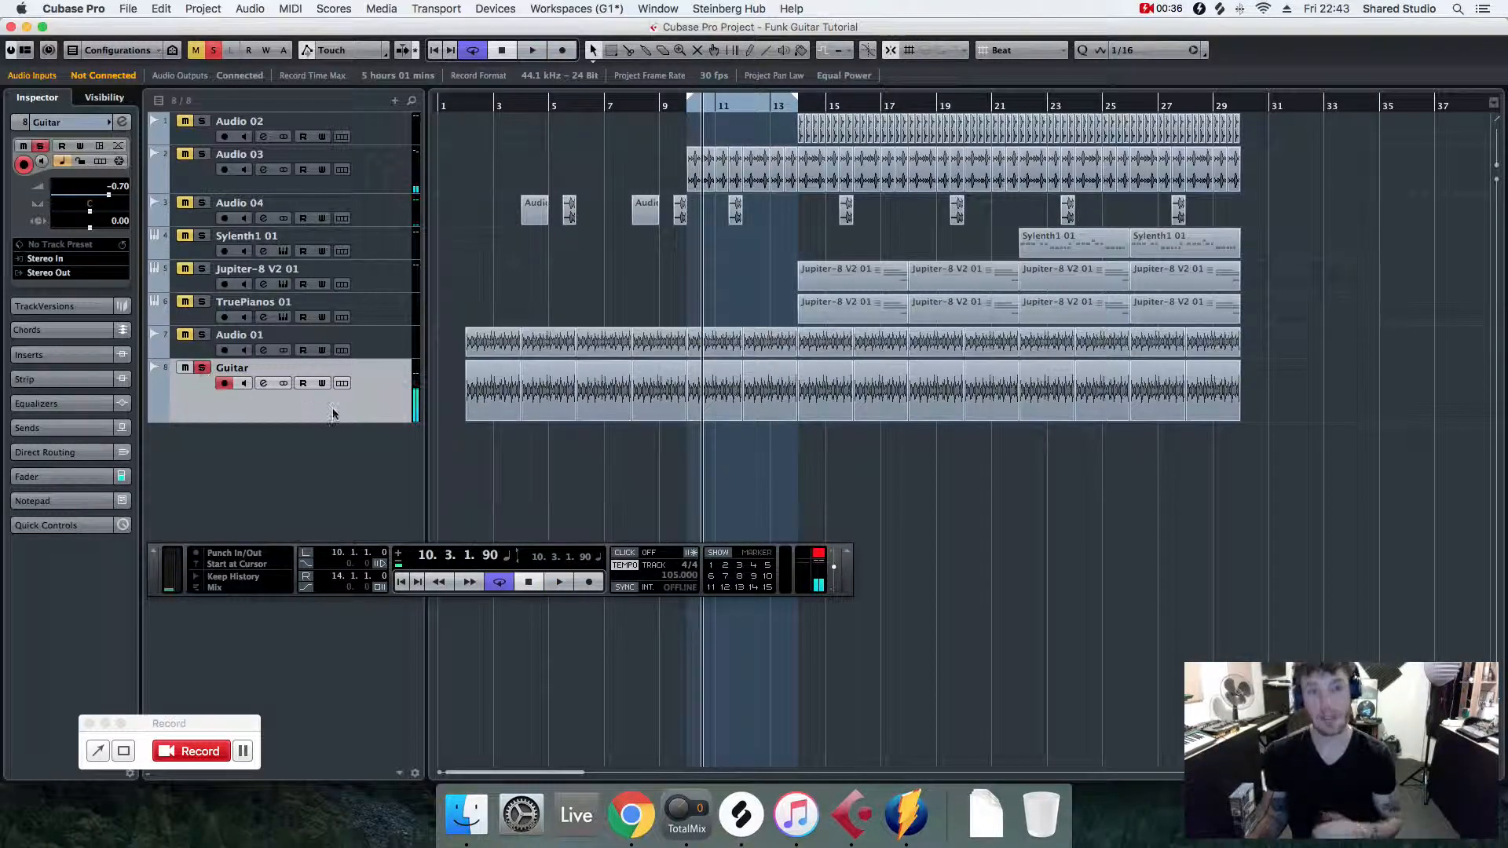
- Search the insert effects for guitar and load Guitar Rig 4 as an insert on the Guitar track
{"action": "left_click", "coordinate": [58, 356]}
{"action": "left_click", "coordinate": [64, 224]}
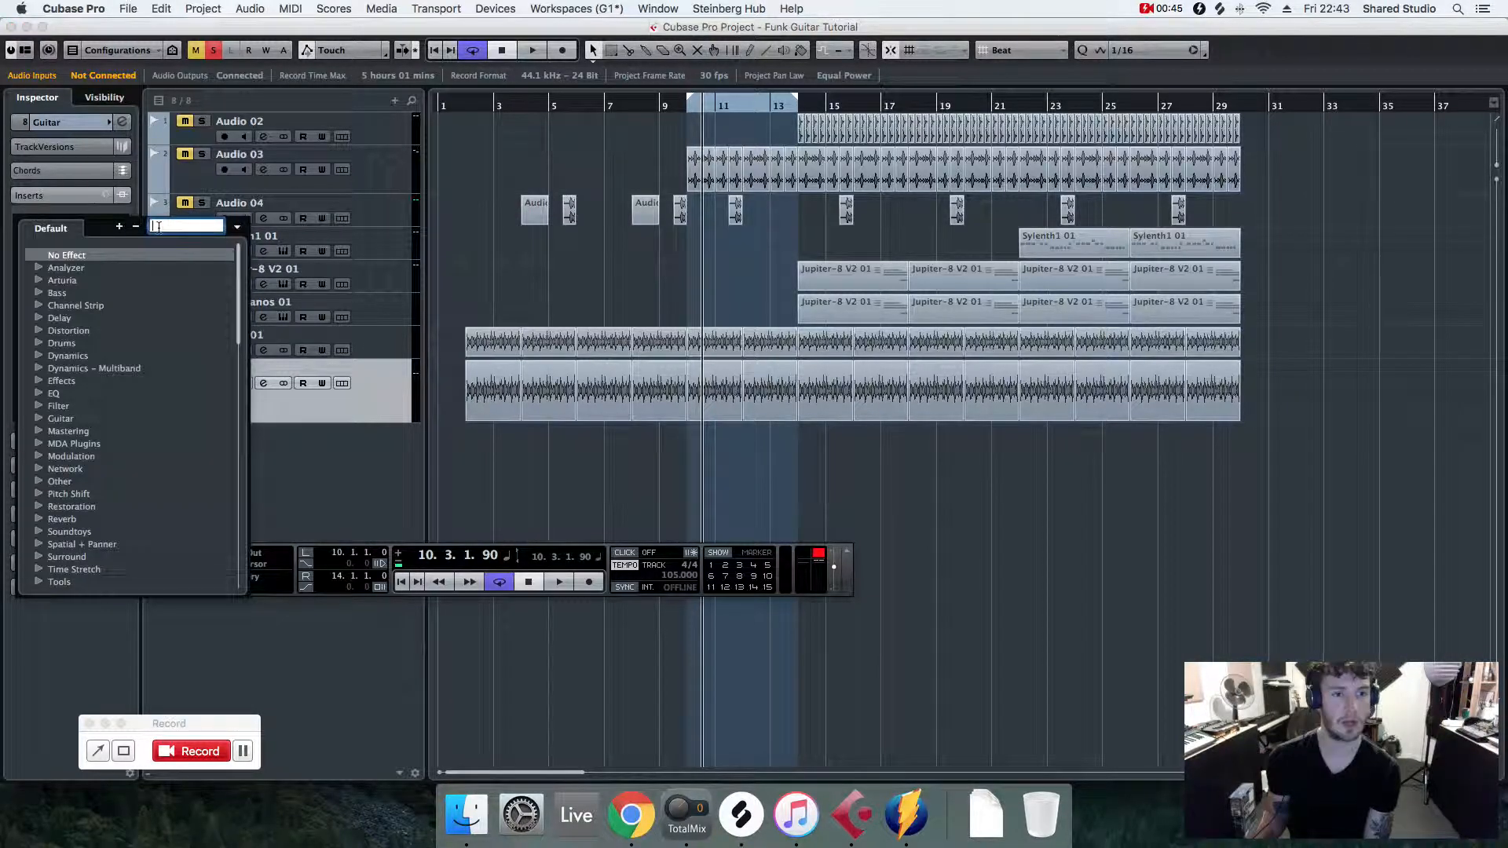
{"action": "type", "text": "guitar"}
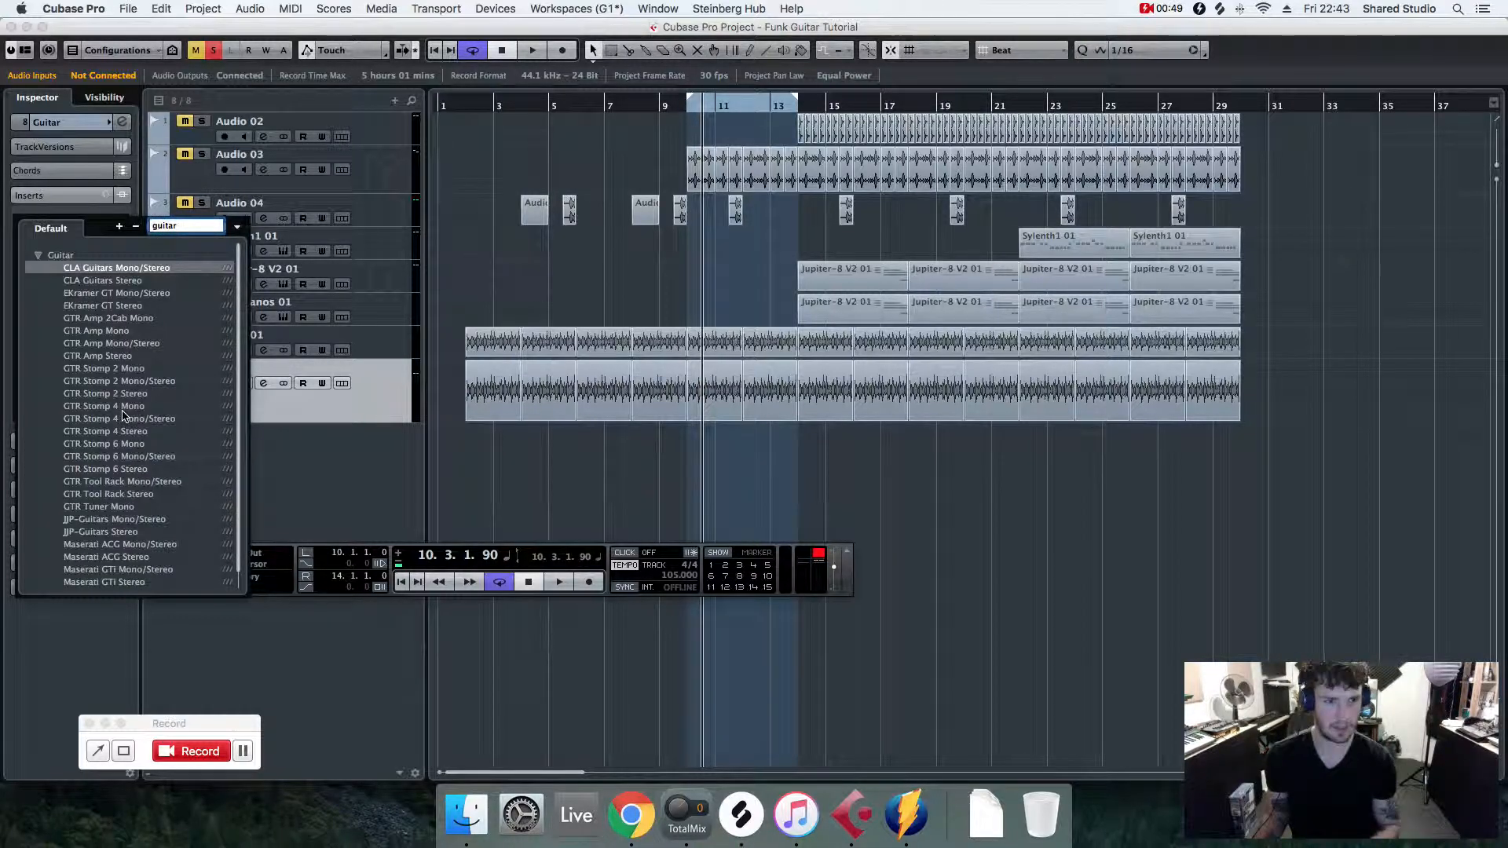
{"action": "scroll", "coordinate": [123, 415], "scroll_direction": "up", "scroll_amount": 1}
{"action": "scroll", "coordinate": [107, 511], "scroll_direction": "down", "scroll_amount": 1}
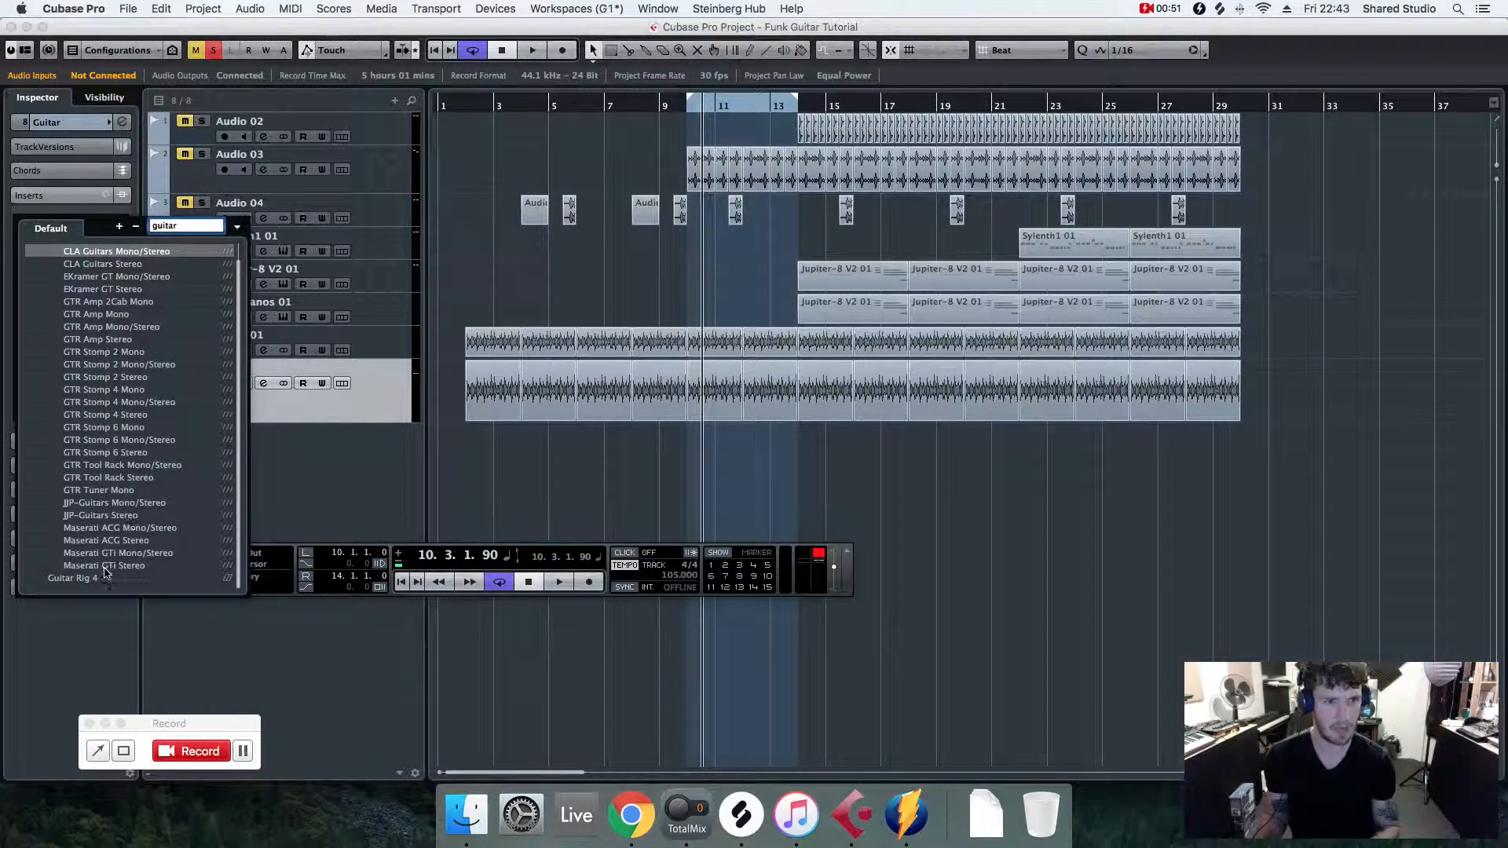
{"action": "left_click", "coordinate": [79, 579]}
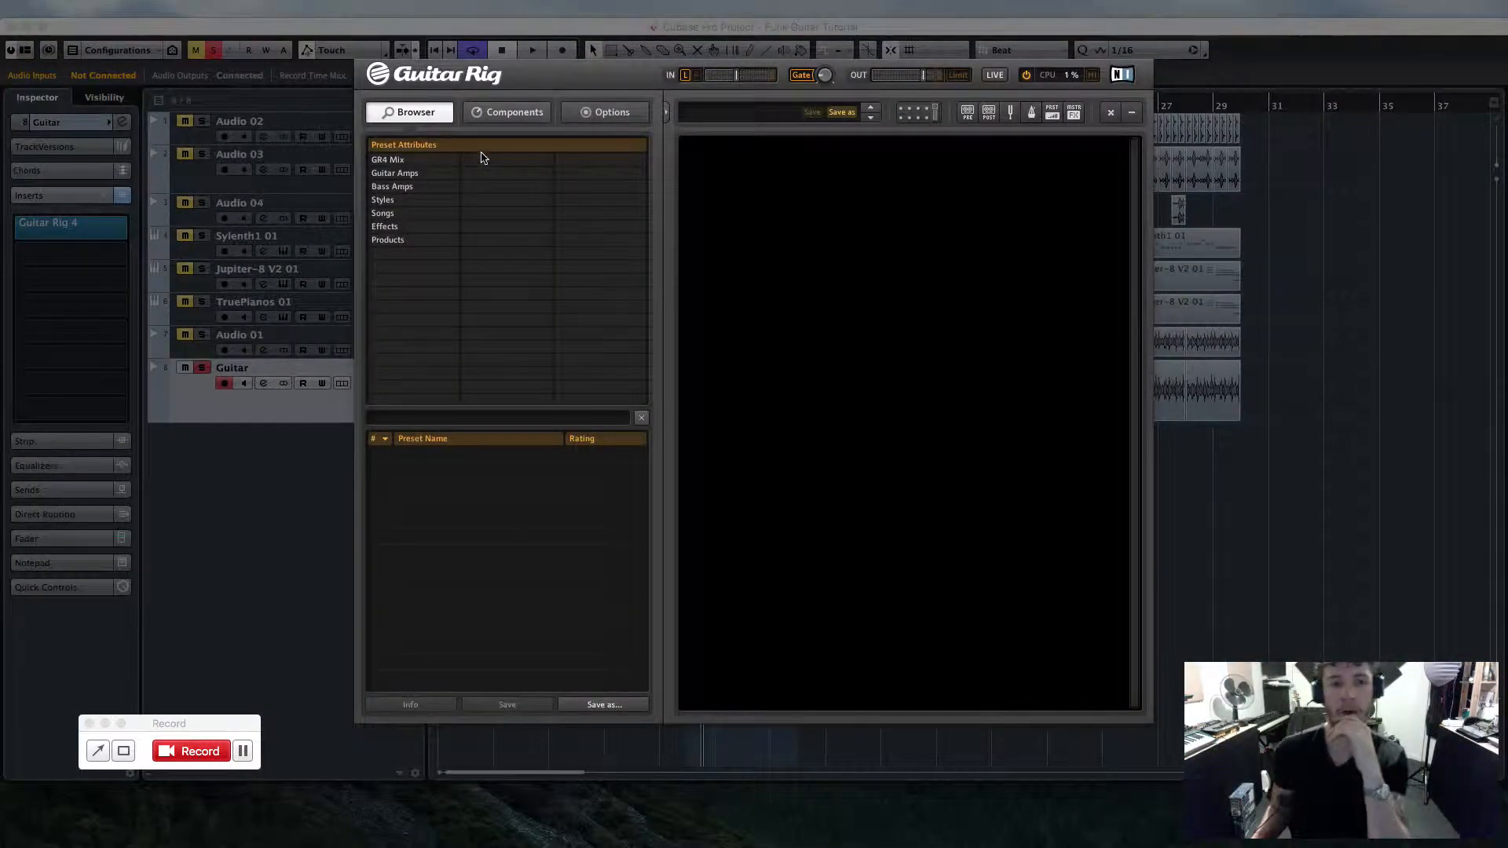
- Open the Amplifier components and add the Twang Reverb amp to the Guitar Rig rack
{"action": "left_click", "coordinate": [512, 114]}
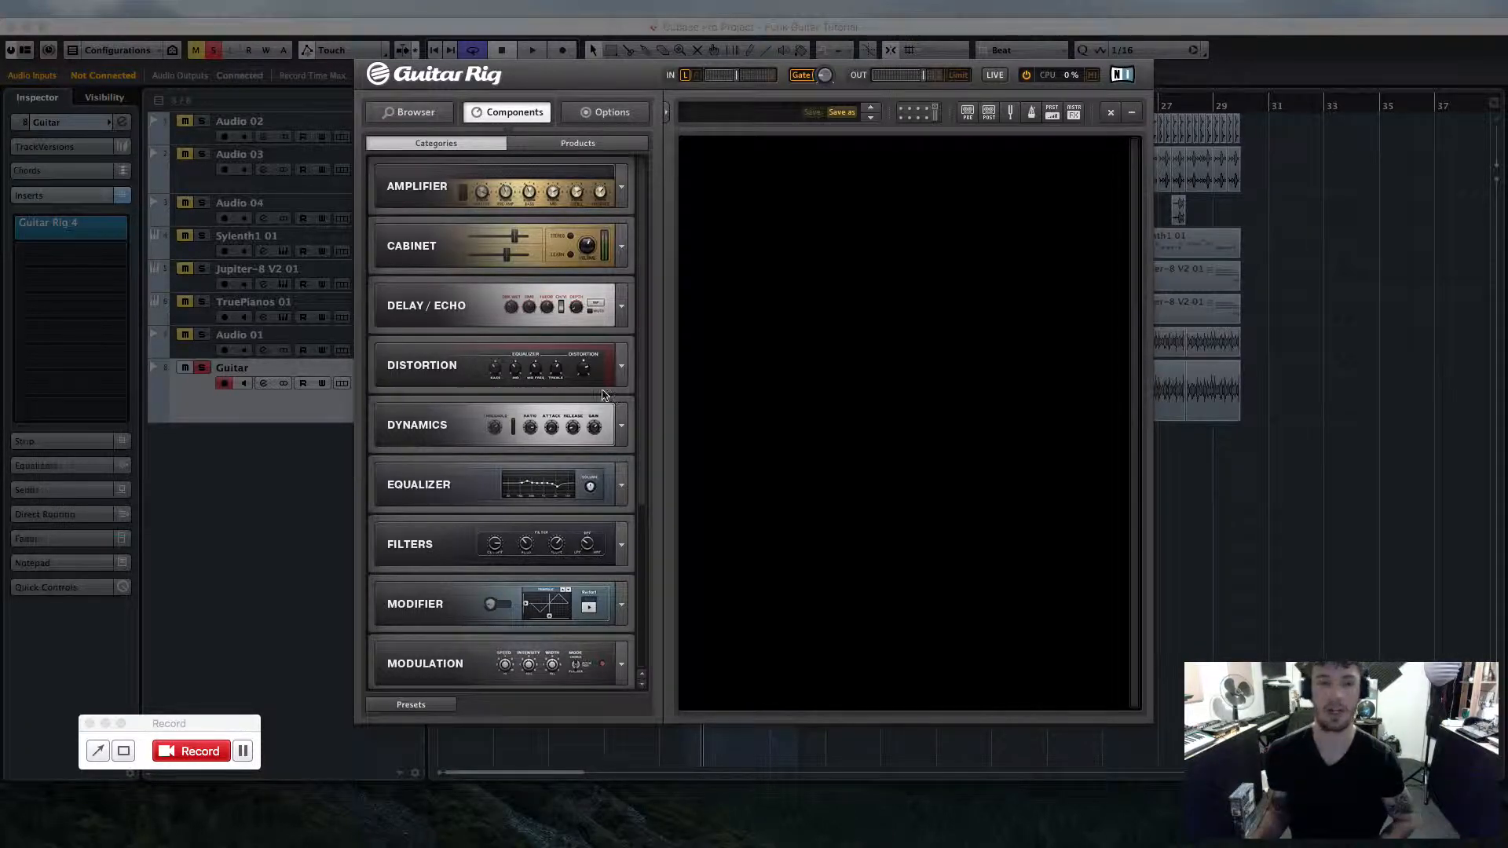
{"action": "left_click", "coordinate": [621, 189]}
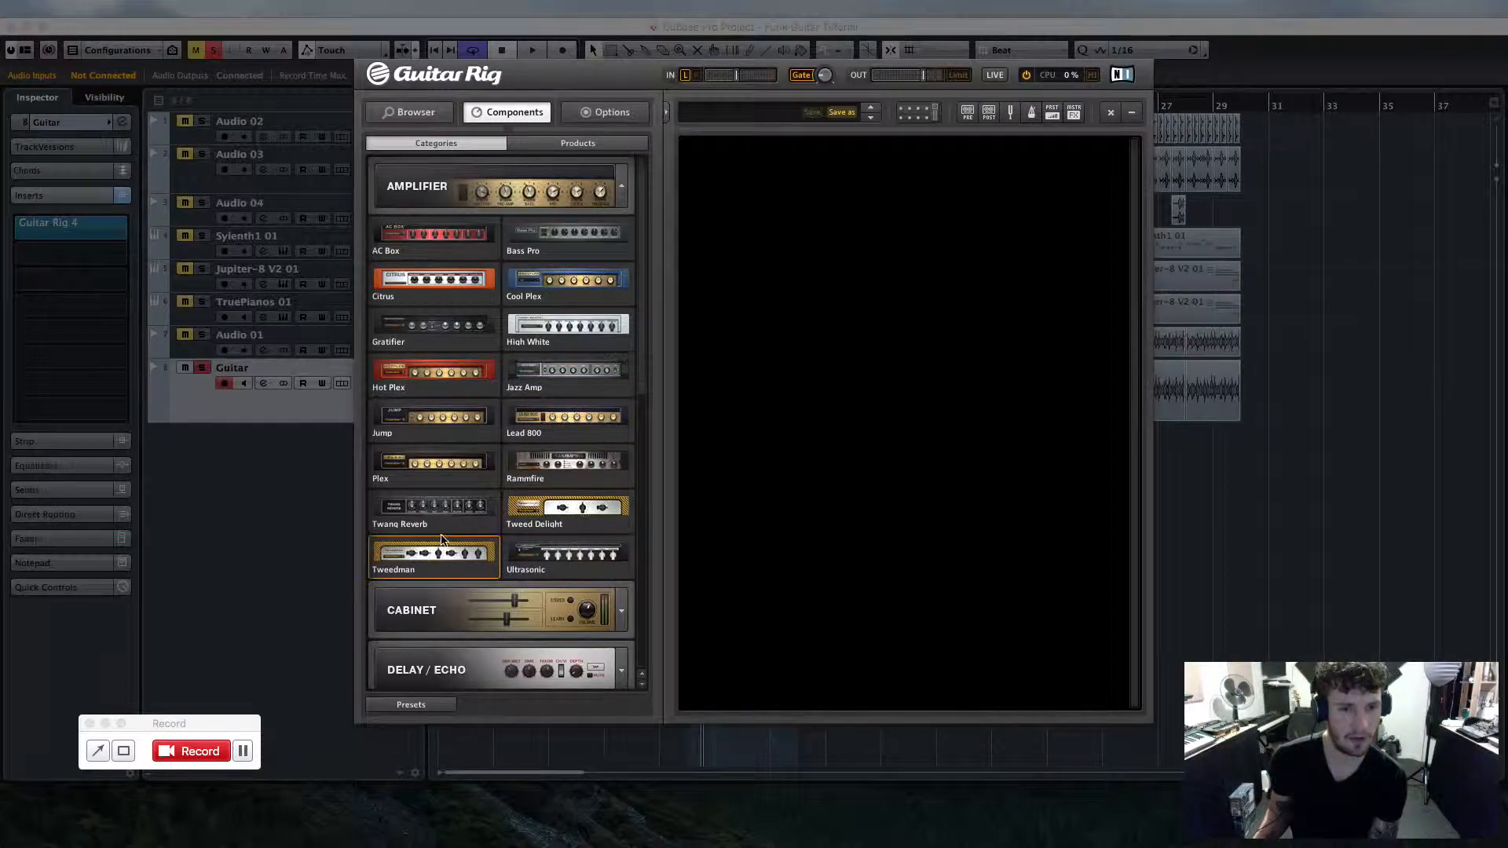
{"action": "left_click", "coordinate": [418, 514]}
{"action": "left_click_drag", "start_coordinate": [405, 509], "coordinate": [785, 319]}
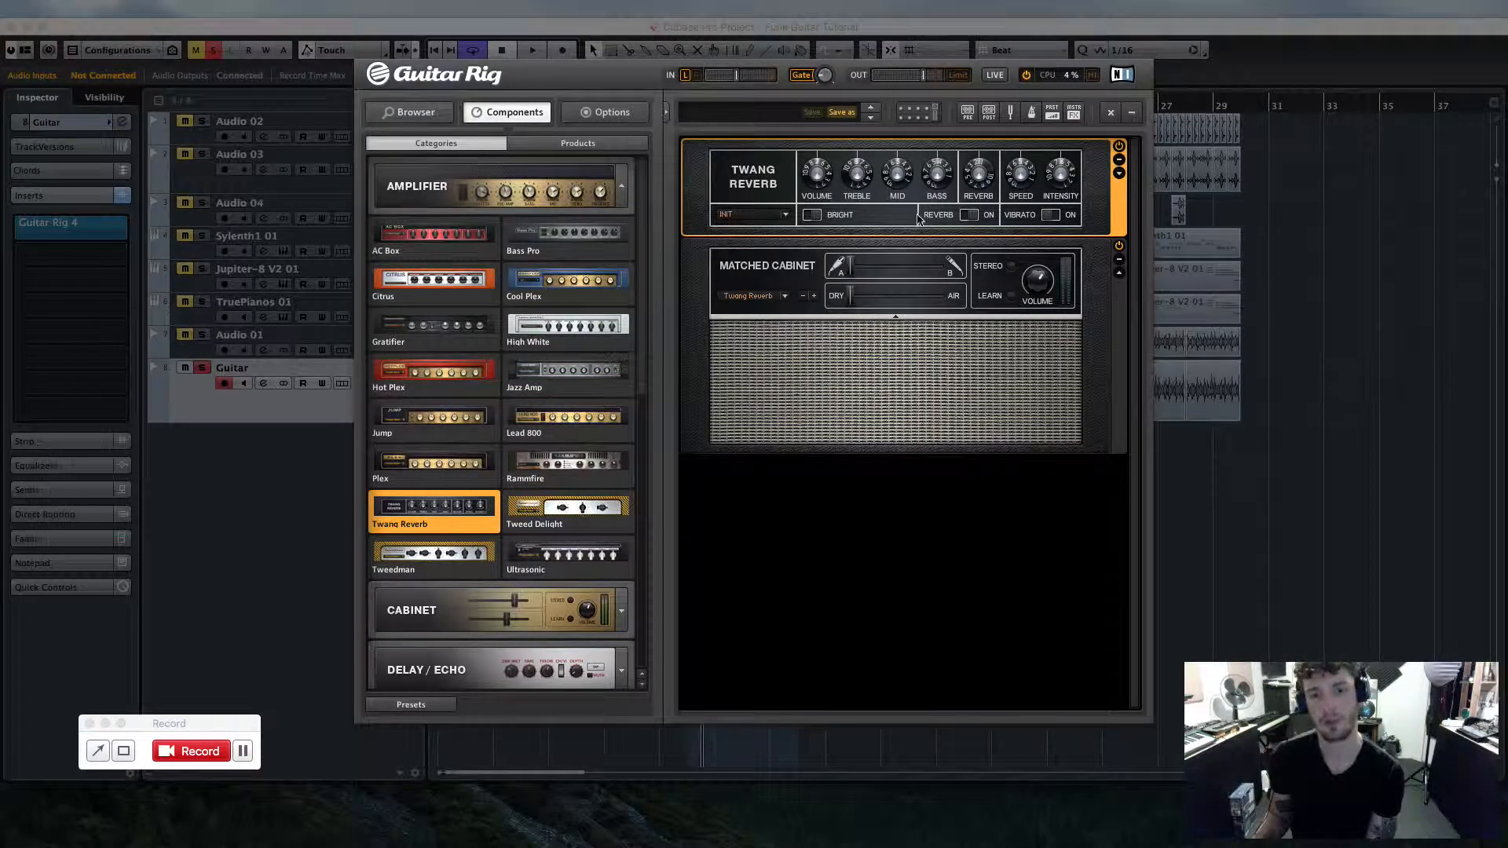
- Play the guitar through the rig and adjust the Twang Reverb's volume and intensity knobs
{"action": "left_click", "coordinate": [1217, 458]}
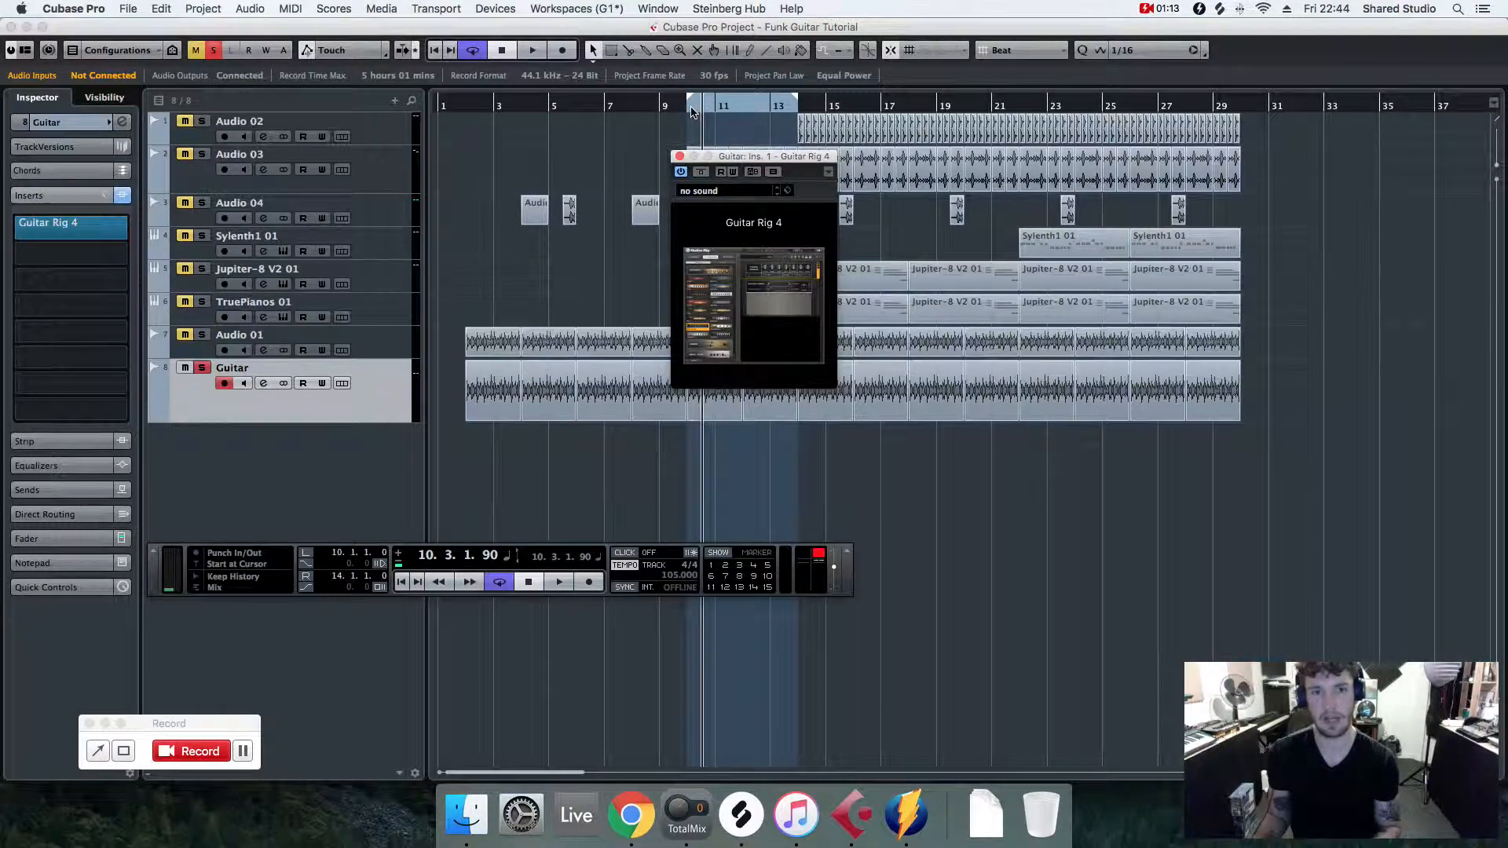
{"action": "key", "text": "space"}
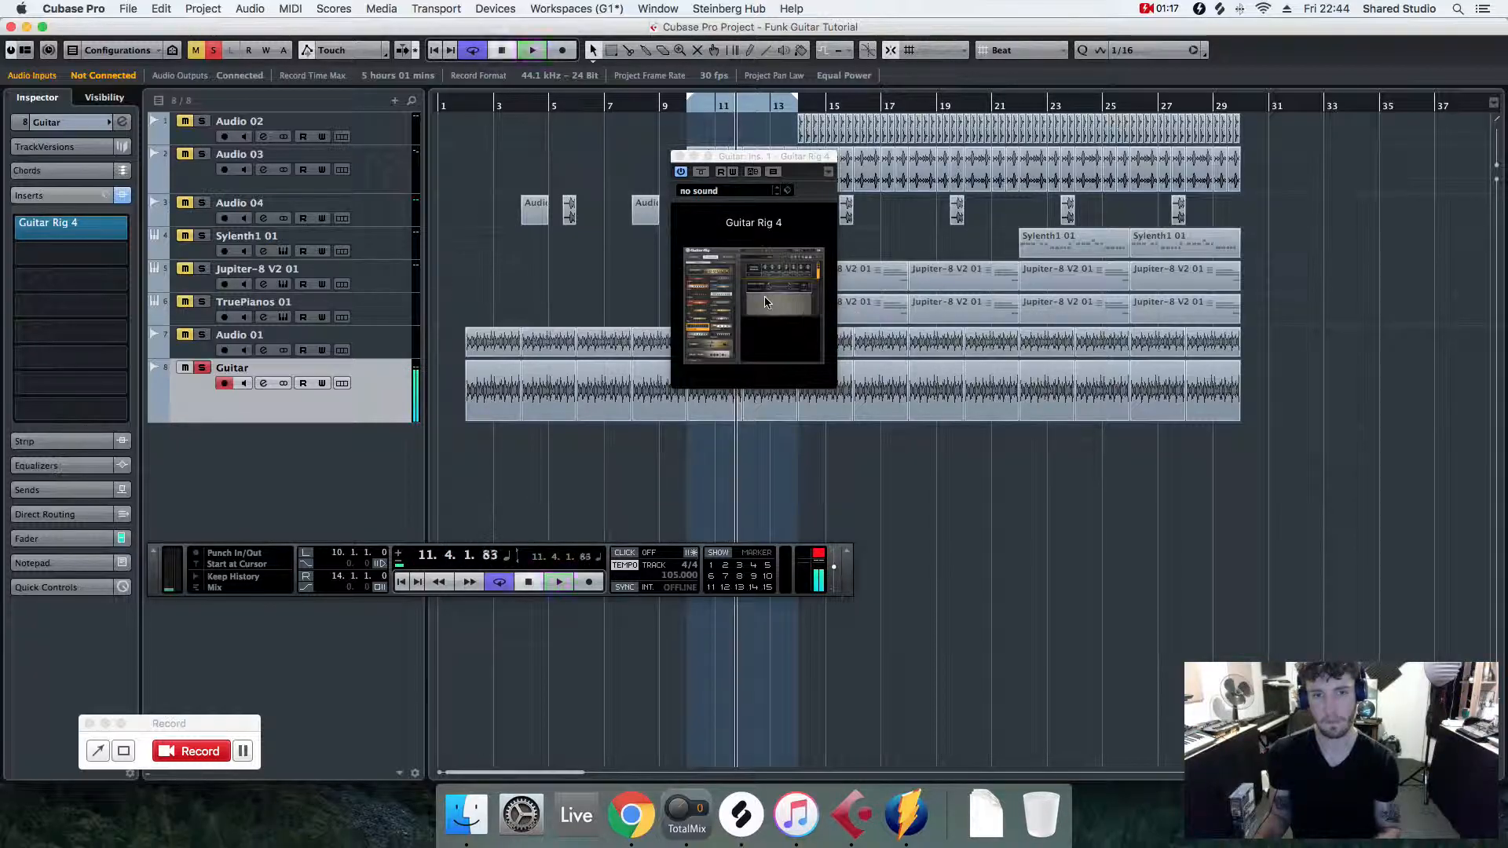
{"action": "left_click", "coordinate": [765, 298]}
{"action": "left_click_drag", "start_coordinate": [819, 183], "coordinate": [897, 187]}
{"action": "left_click_drag", "start_coordinate": [1057, 184], "coordinate": [1056, 189]}
{"action": "left_click", "coordinate": [1279, 393]}
{"action": "key", "text": "space"}
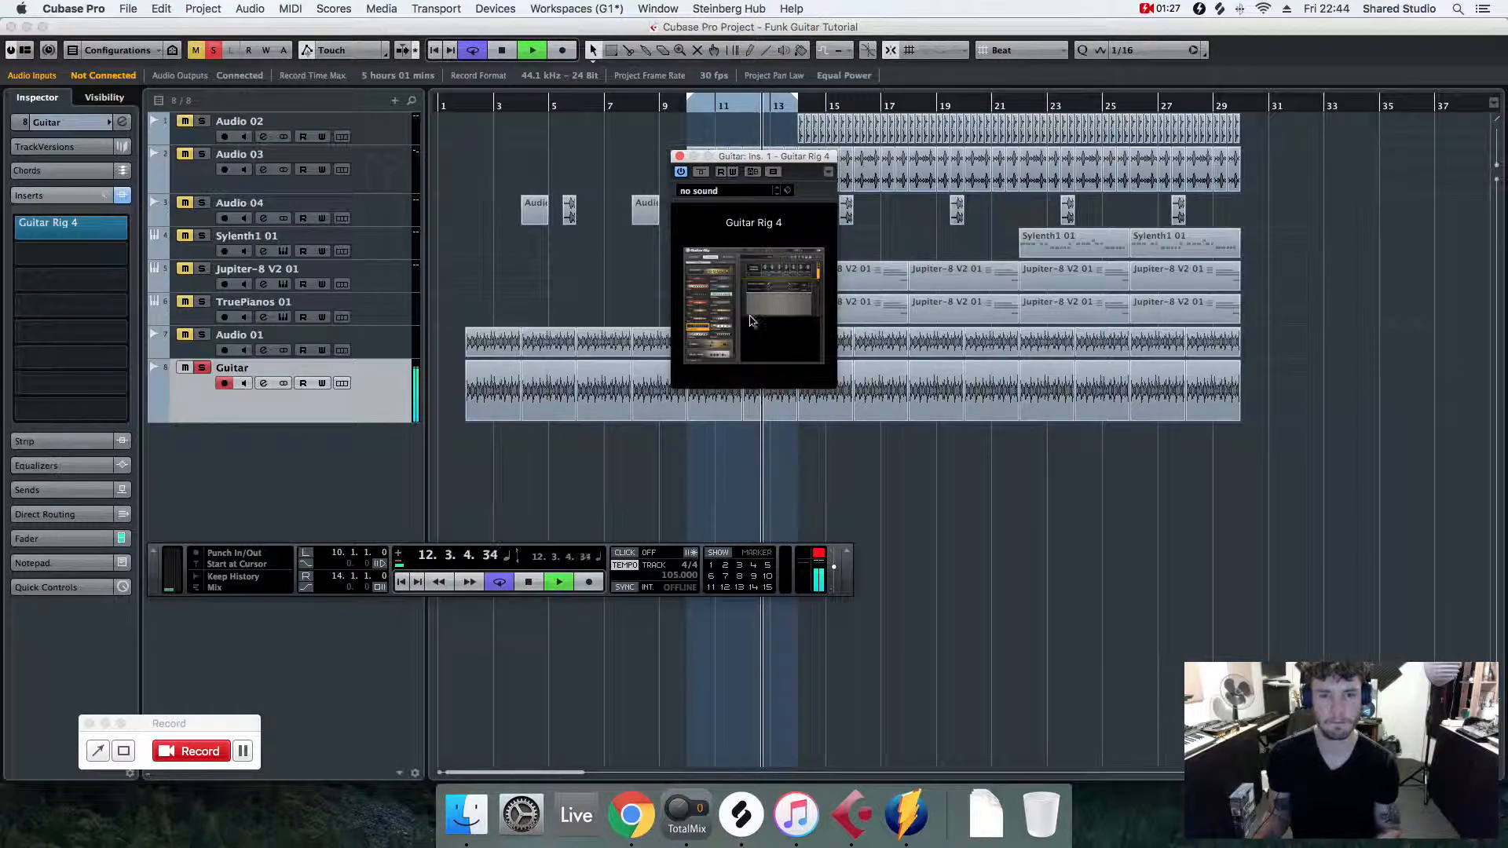
- Open the Modifier components and add an Analog Sequencer below the Matched Cabinet
{"action": "left_click", "coordinate": [778, 329]}
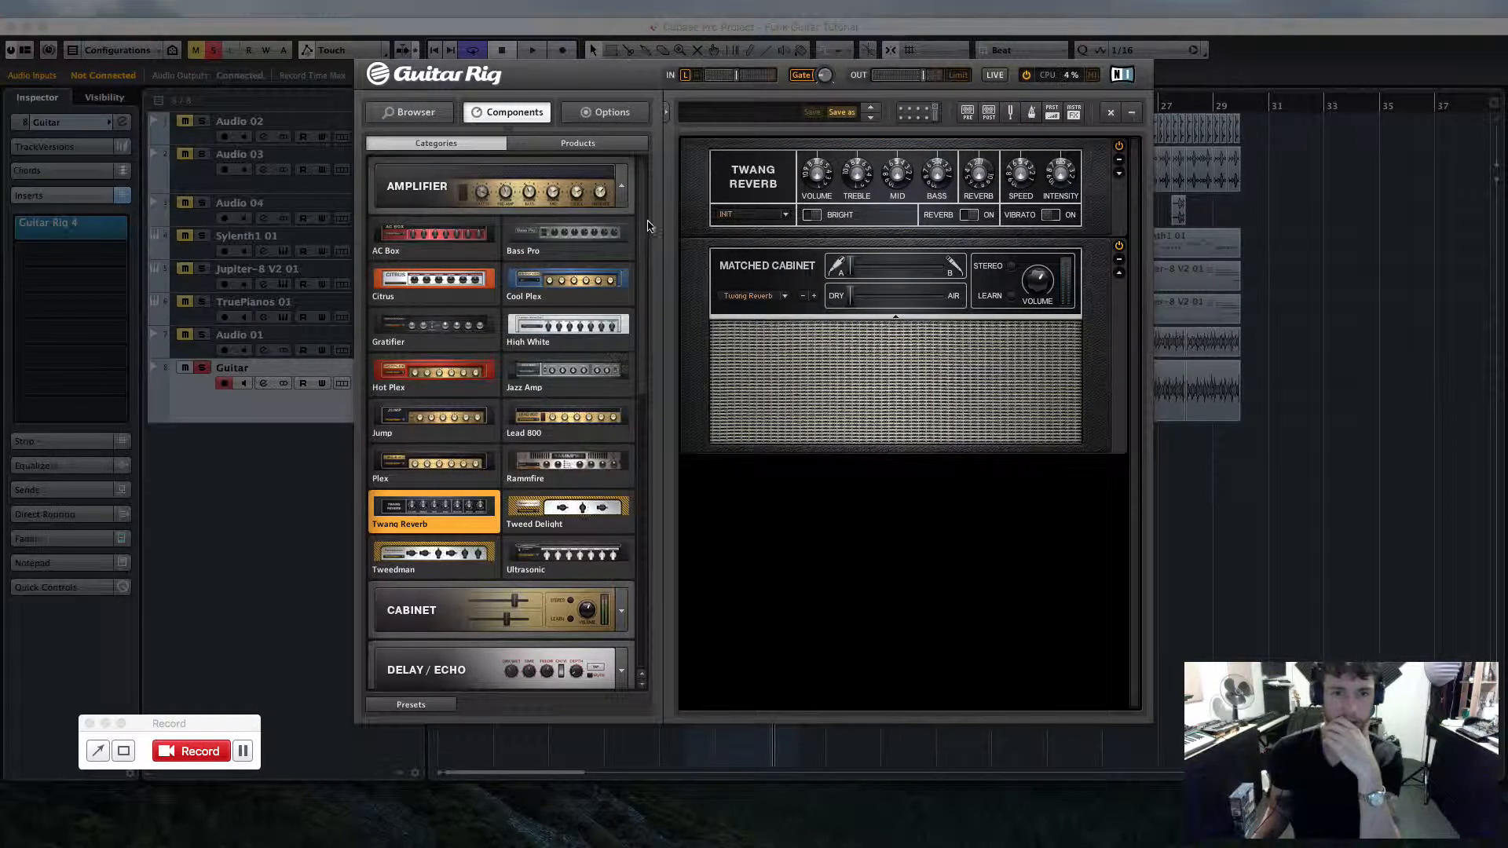
{"action": "left_click", "coordinate": [621, 187]}
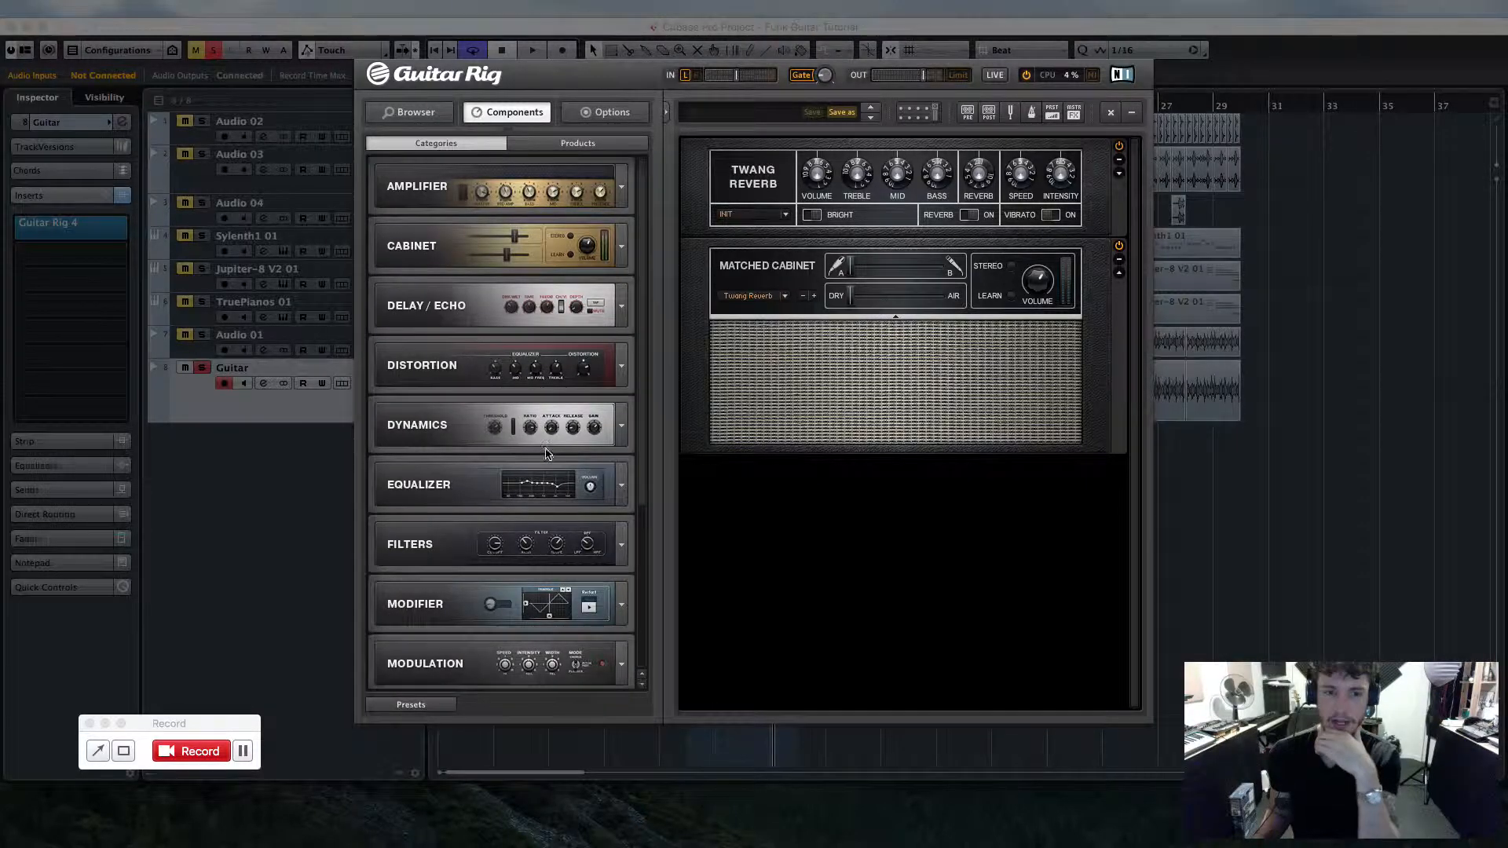
{"action": "scroll", "coordinate": [548, 455], "scroll_direction": "down", "scroll_amount": 2}
{"action": "left_click", "coordinate": [621, 514]}
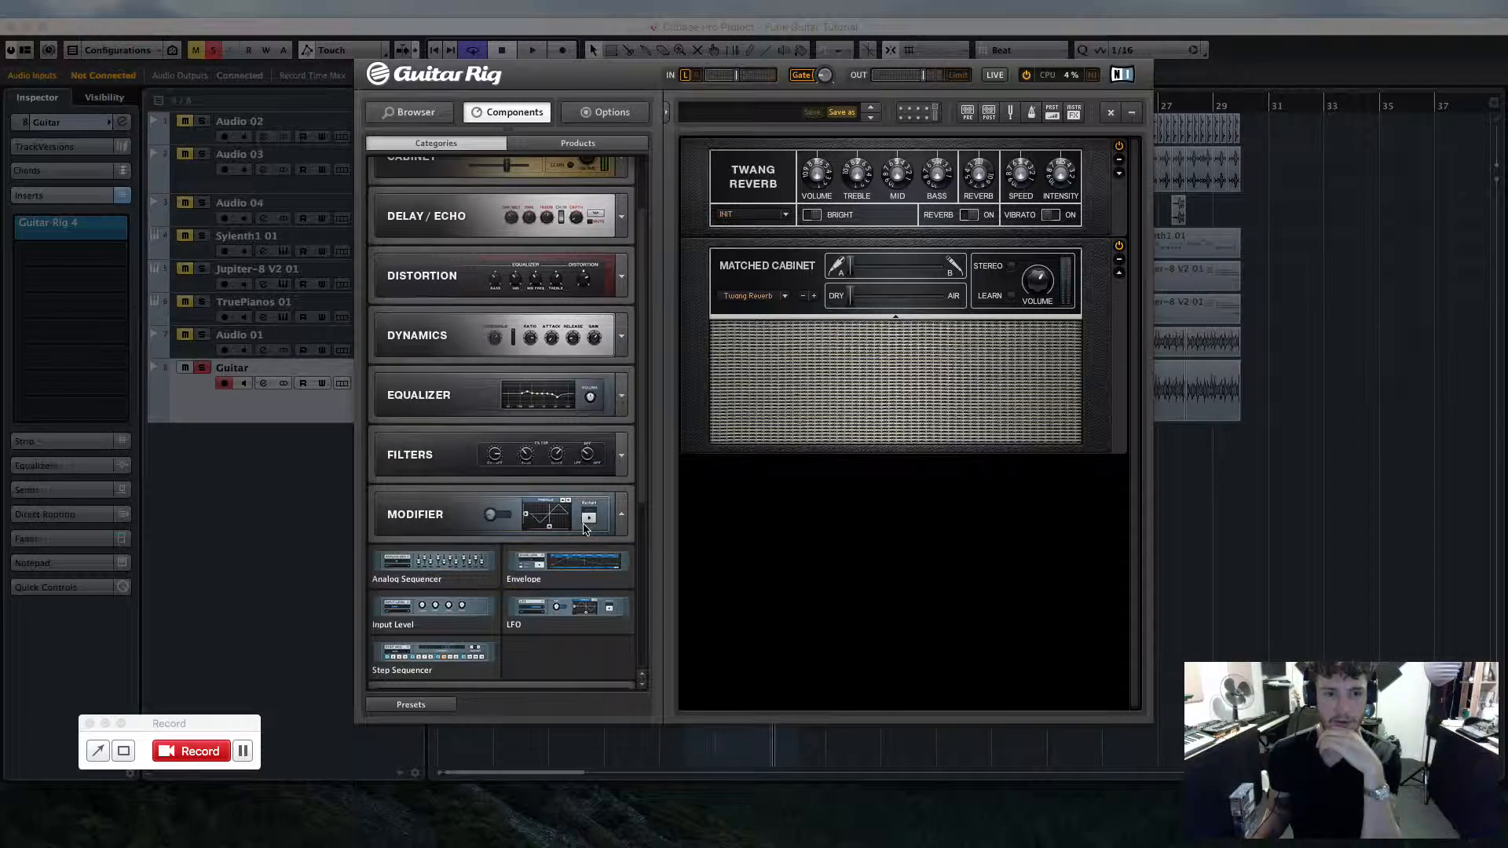
{"action": "scroll", "coordinate": [584, 528], "scroll_direction": "down", "scroll_amount": 1}
{"action": "left_click", "coordinate": [399, 525]}
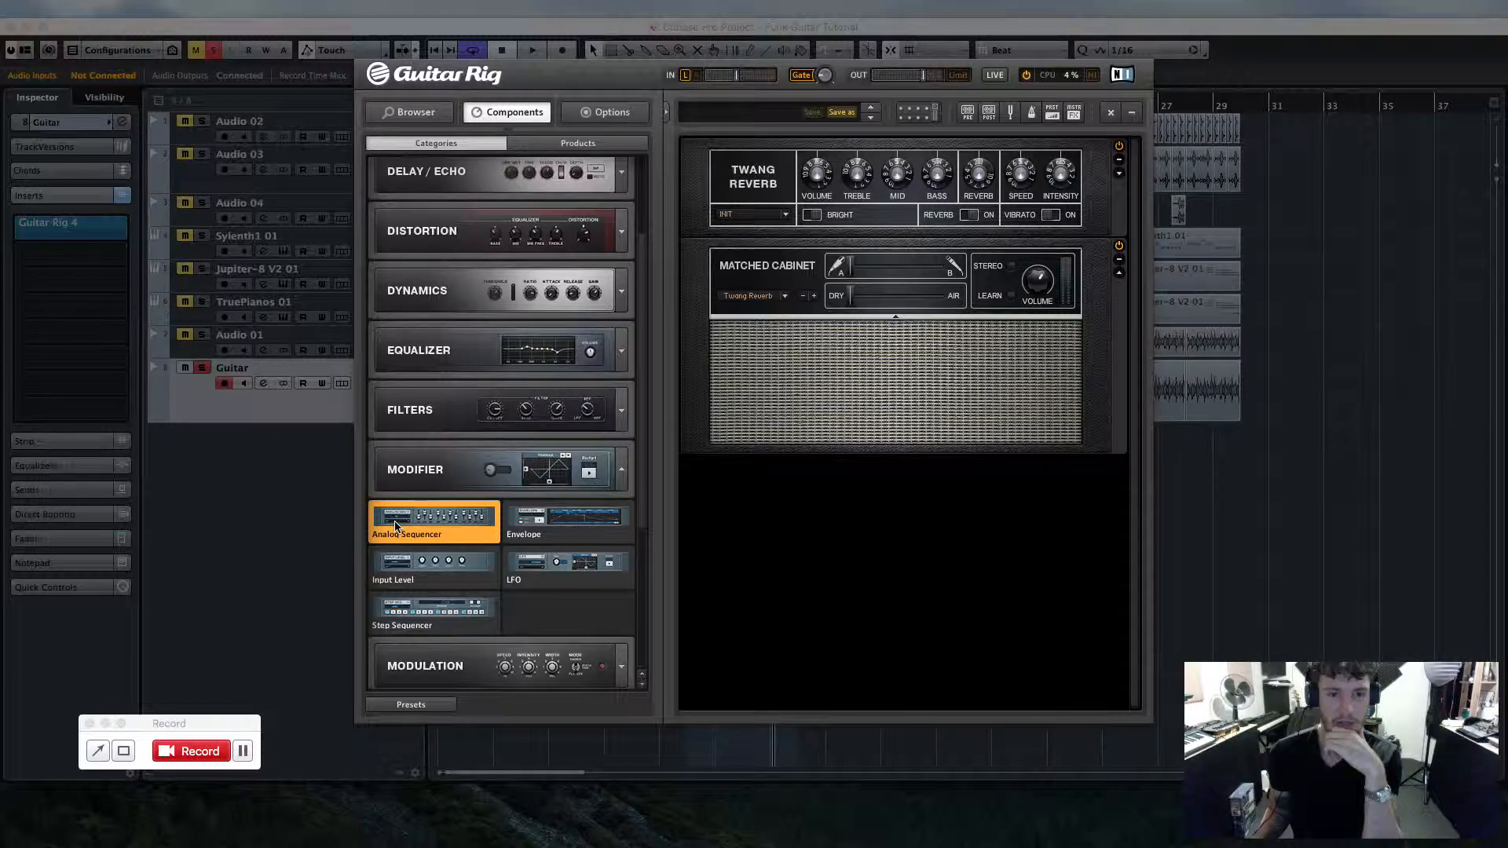
{"action": "left_click_drag", "start_coordinate": [428, 525], "coordinate": [895, 527]}
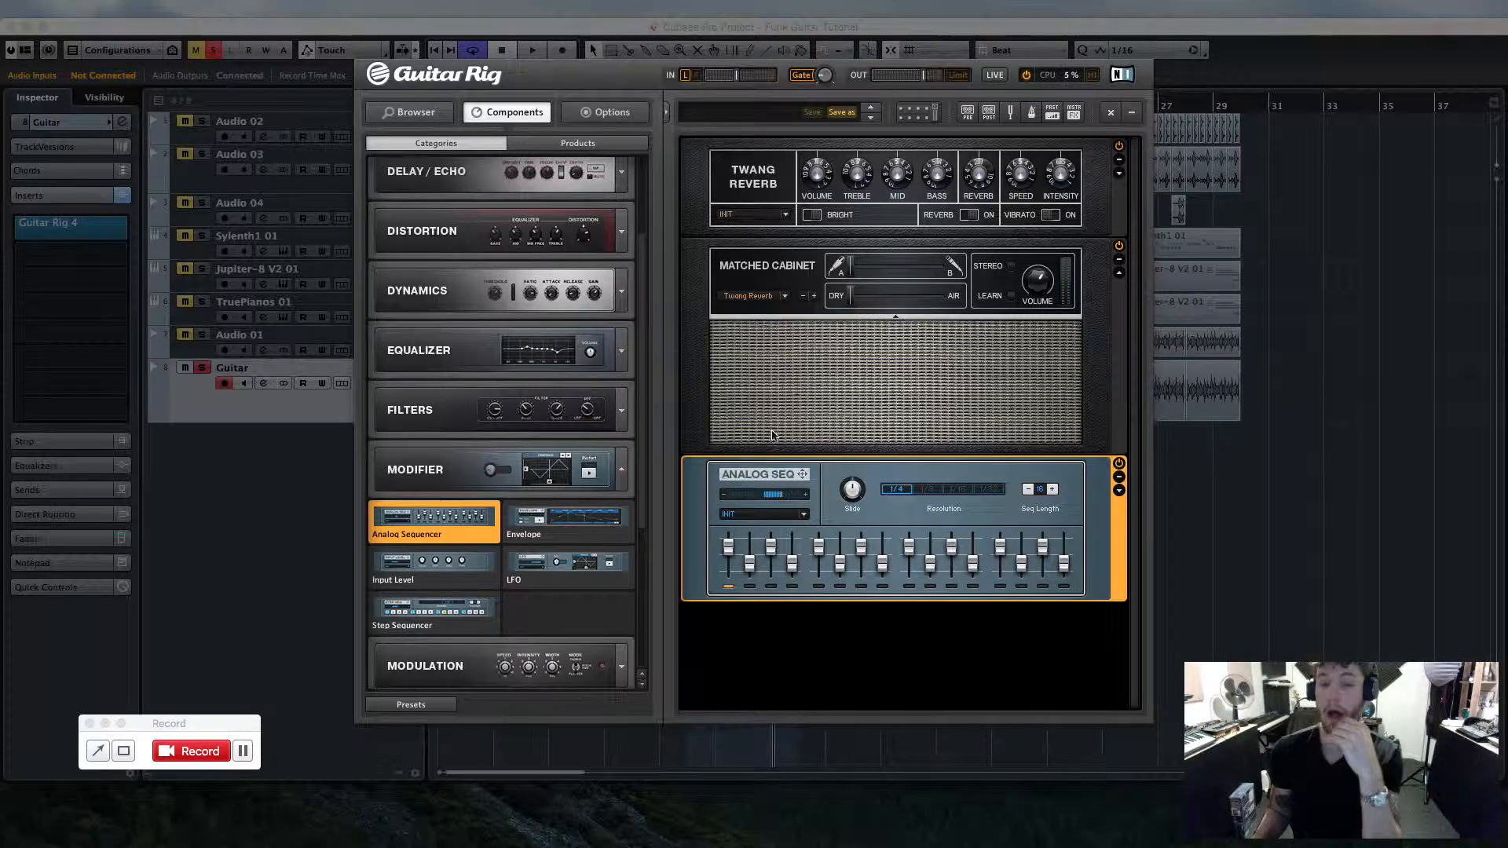
- Add a Real Wah filter below the Analog Sequencer and set its pedal position
{"action": "left_click", "coordinate": [621, 470]}
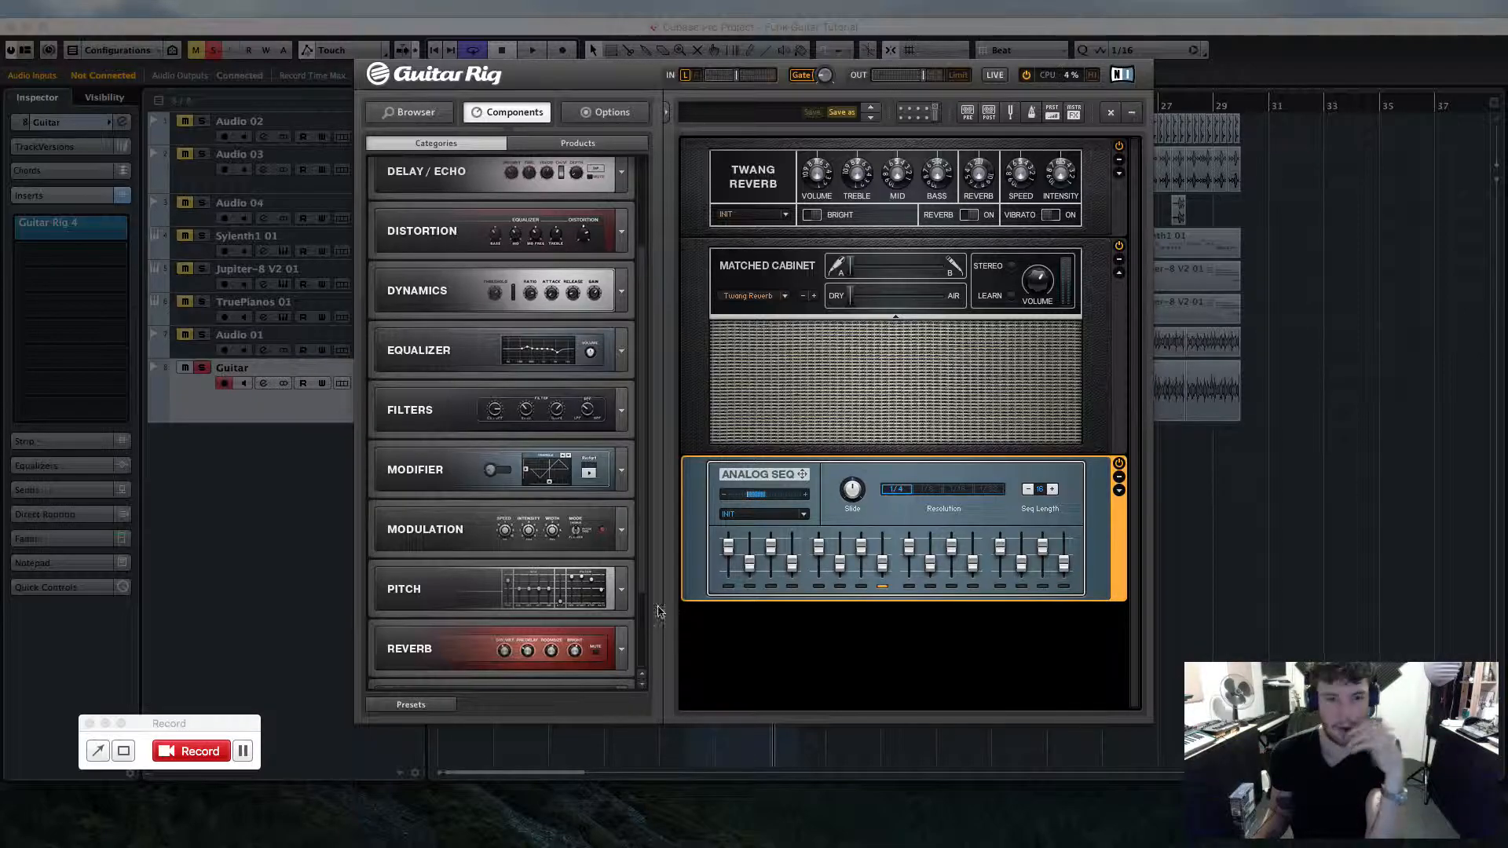
{"action": "scroll", "coordinate": [495, 545], "scroll_direction": "down", "scroll_amount": 3}
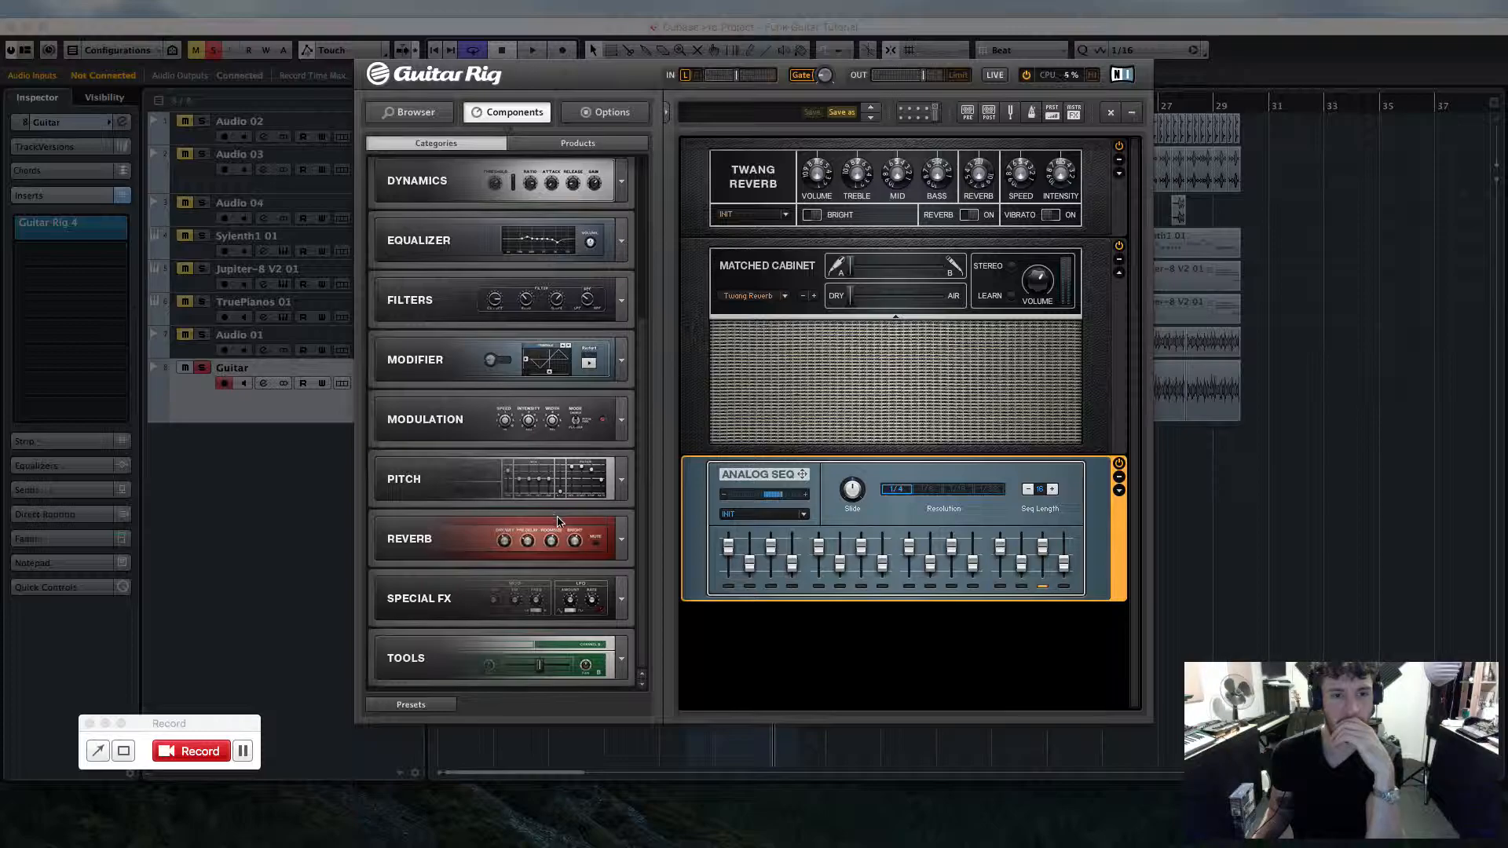
{"action": "left_click", "coordinate": [624, 305]}
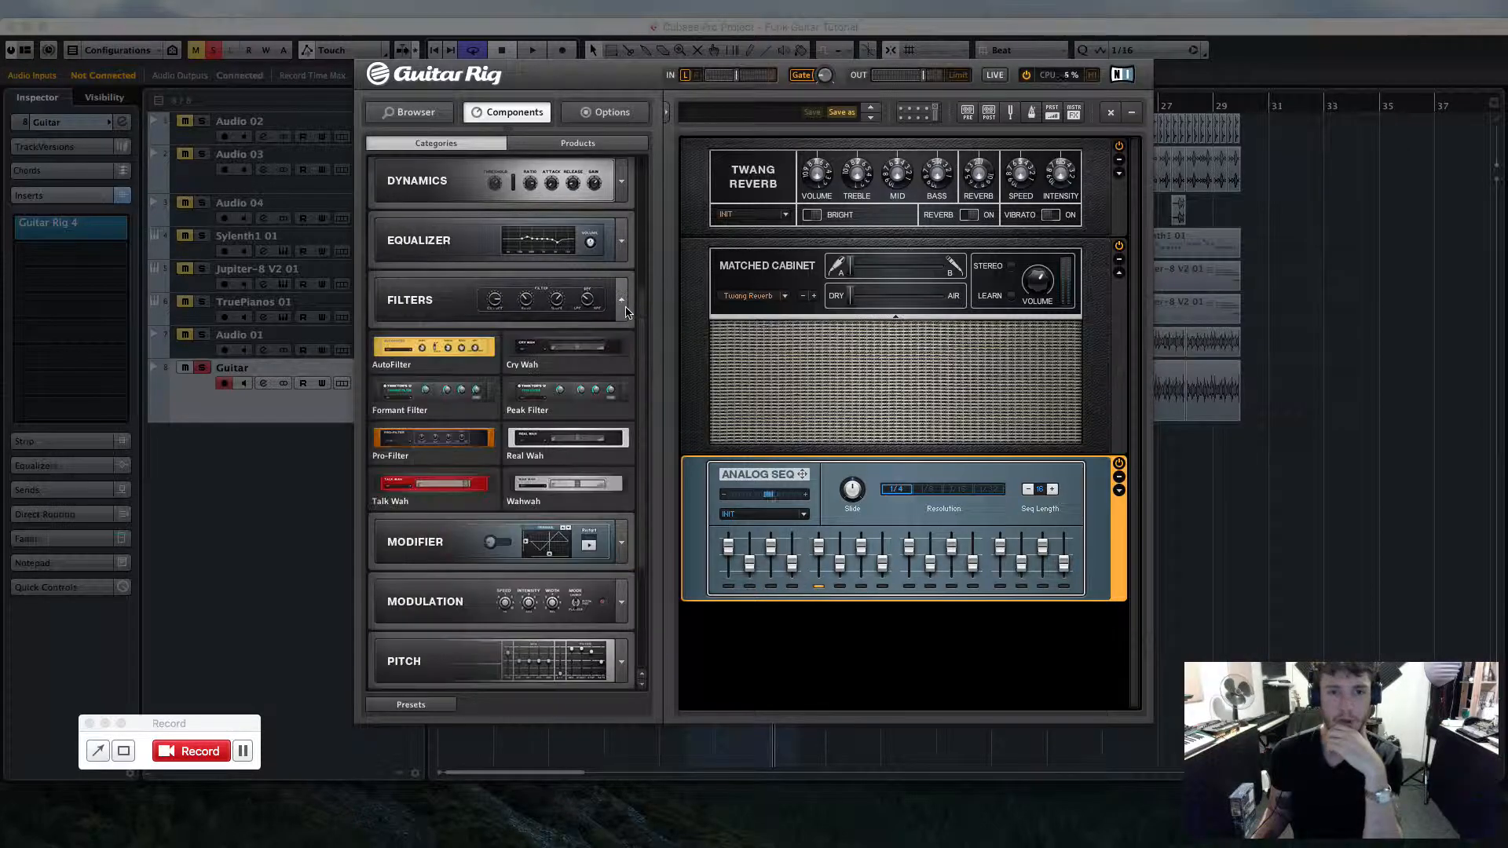
{"action": "left_click", "coordinate": [540, 444]}
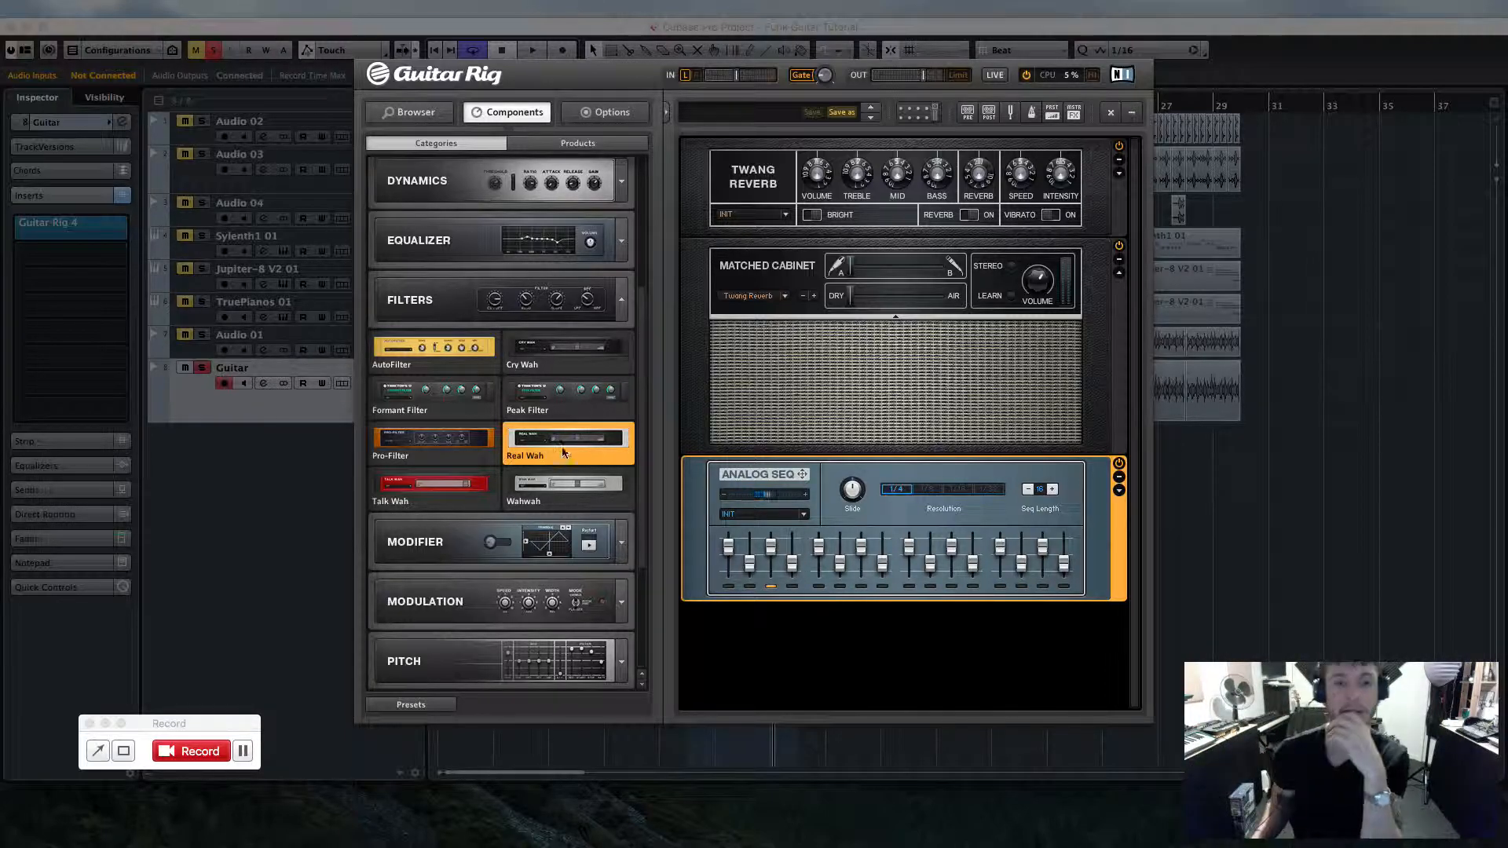
{"action": "left_click_drag", "start_coordinate": [559, 441], "coordinate": [917, 666]}
{"action": "left_click_drag", "start_coordinate": [1013, 633], "coordinate": [913, 638]}
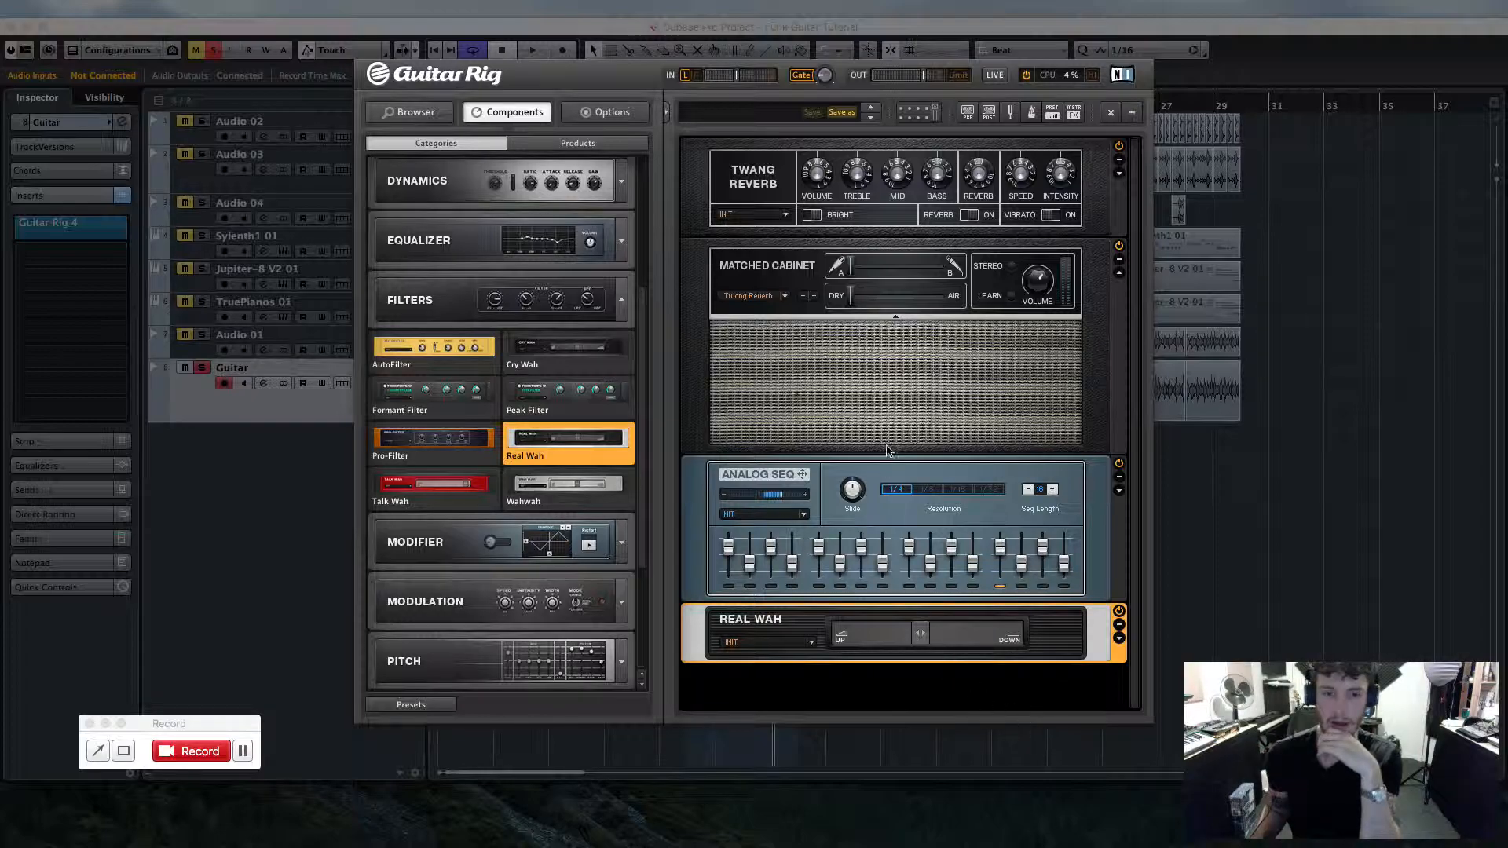
{"action": "left_click", "coordinate": [829, 478]}
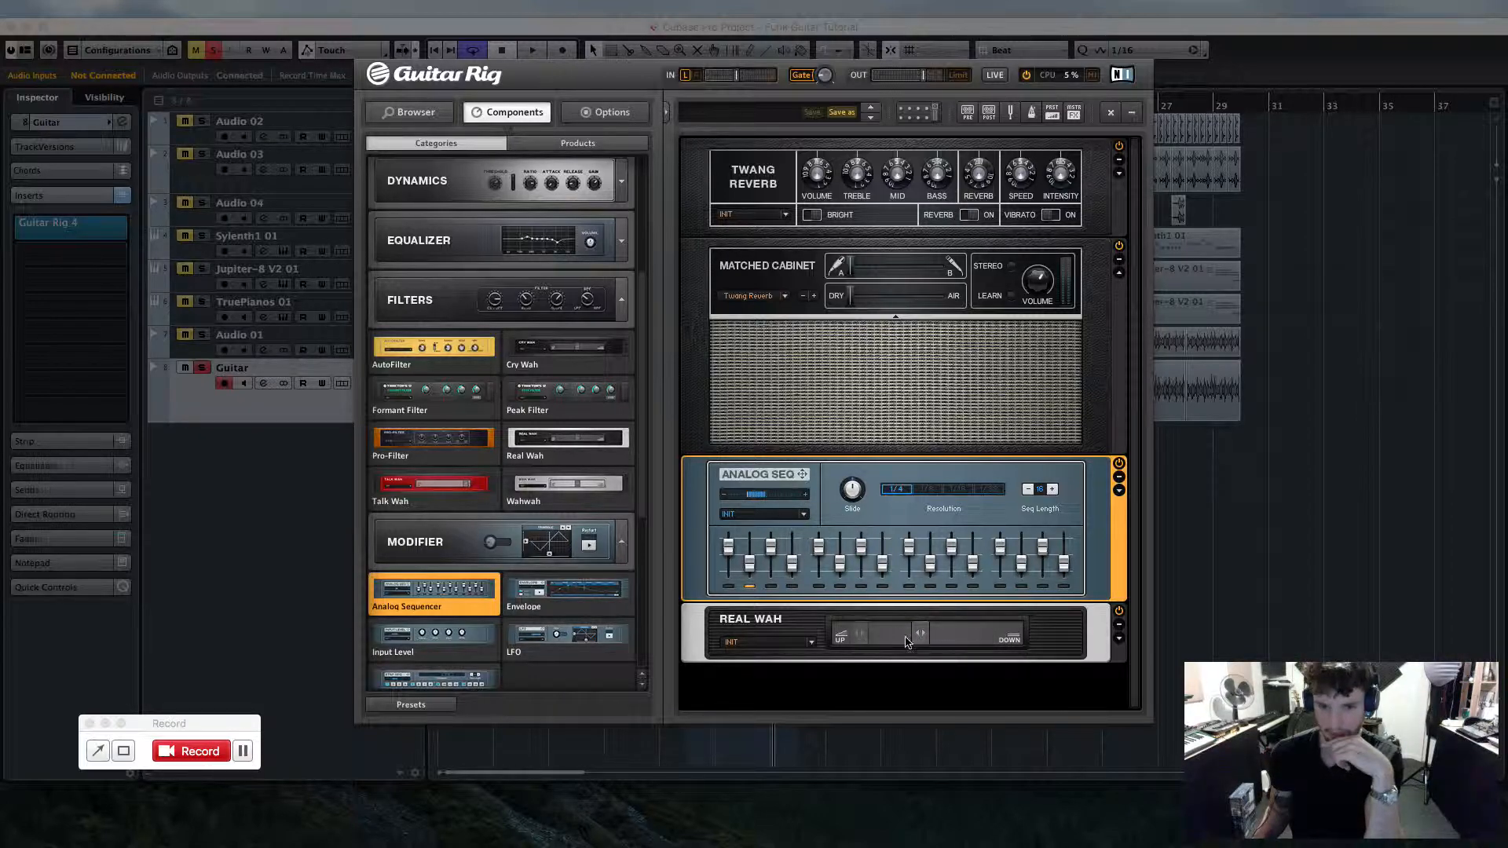
{"action": "left_click", "coordinate": [1192, 501]}
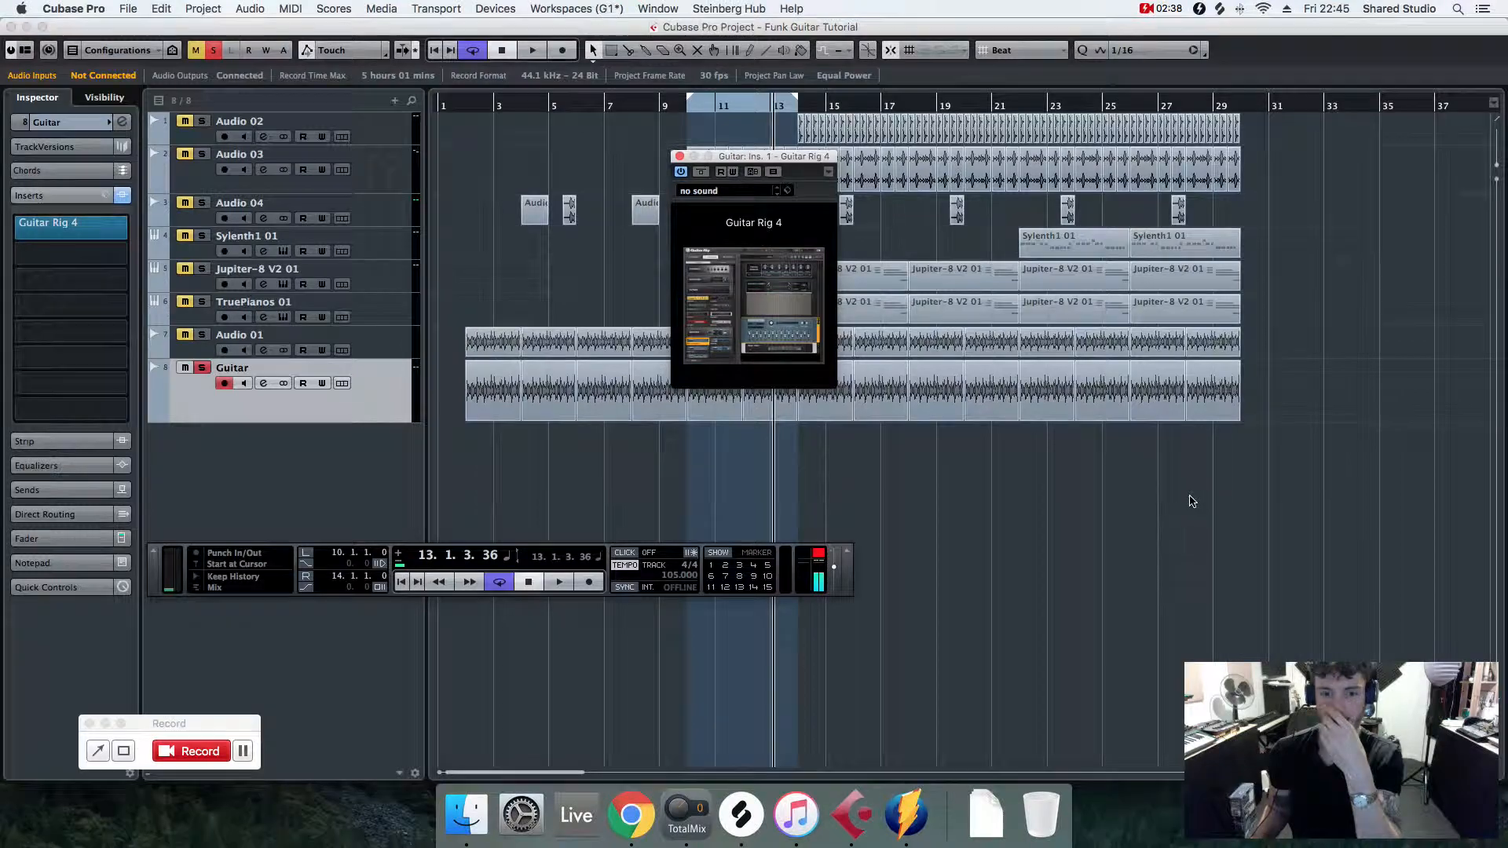
- Play back the guitar from bar 10 with the Guitar Rig window open
{"action": "left_click", "coordinate": [688, 104]}
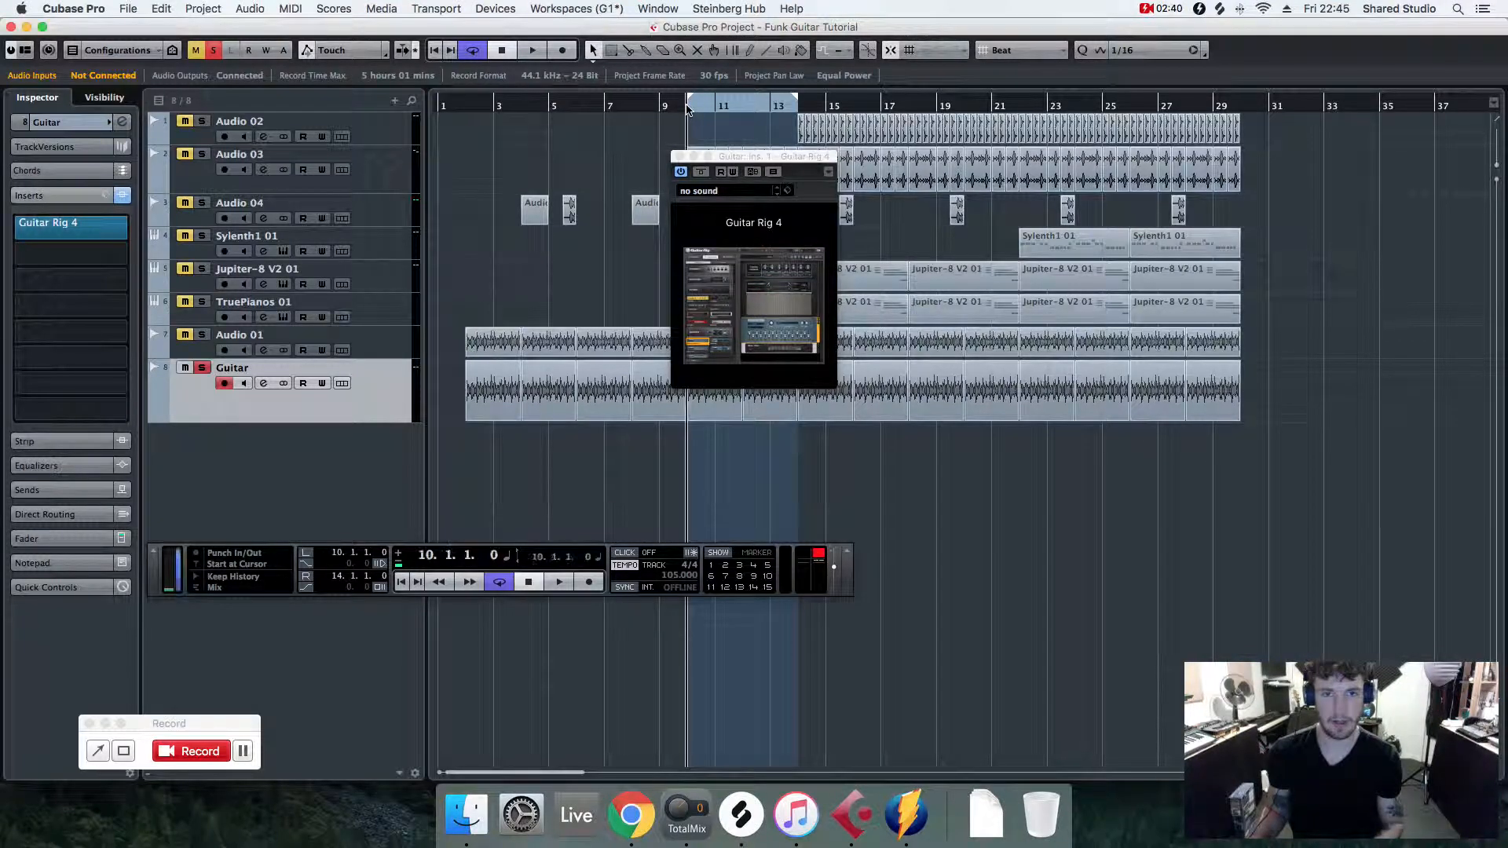
{"action": "key", "text": "space"}
{"action": "left_click", "coordinate": [780, 334]}
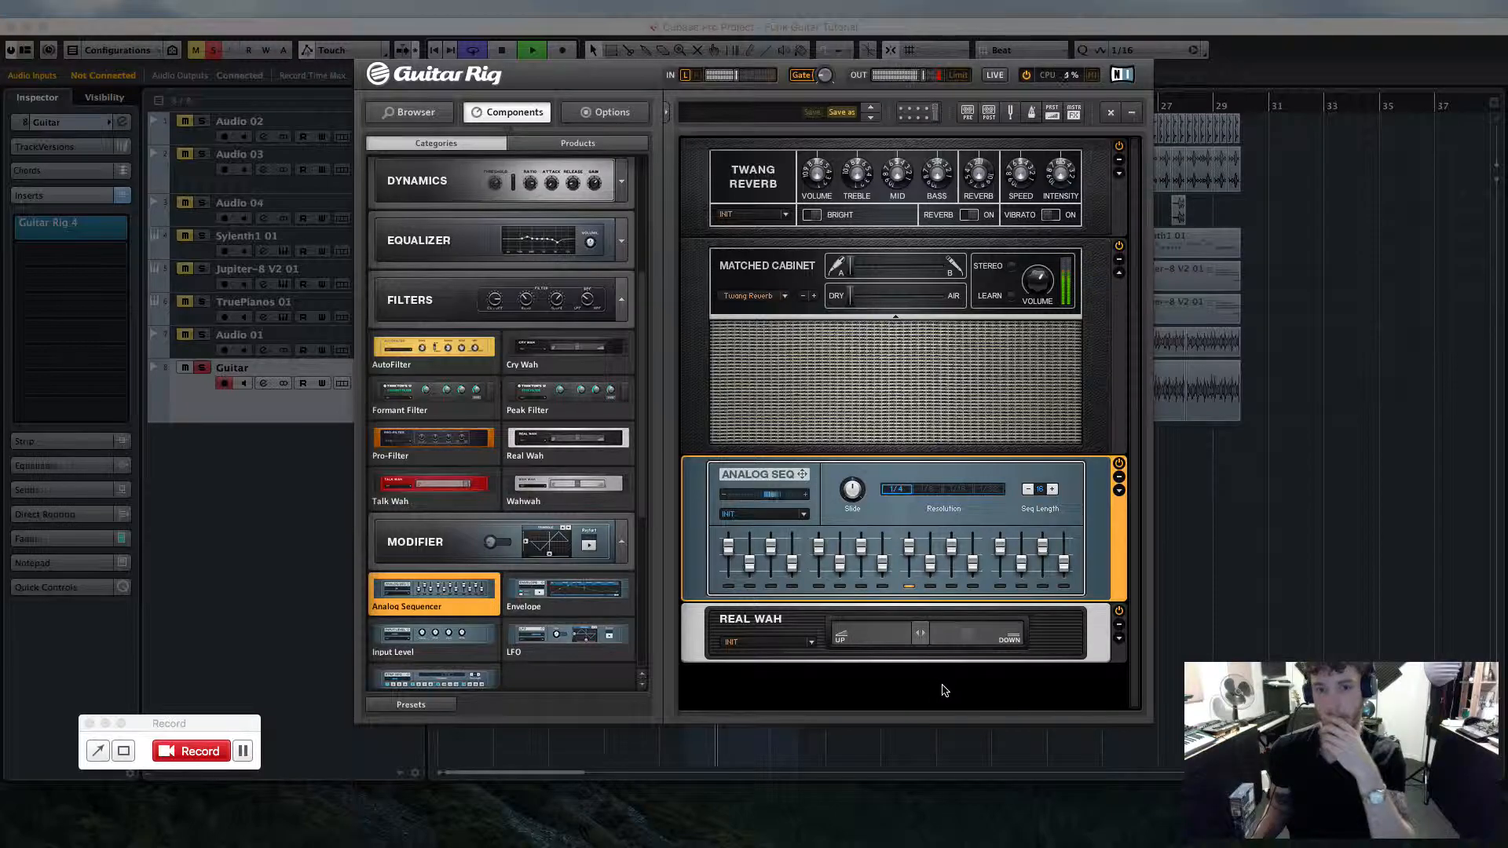
{"action": "key", "text": "space"}
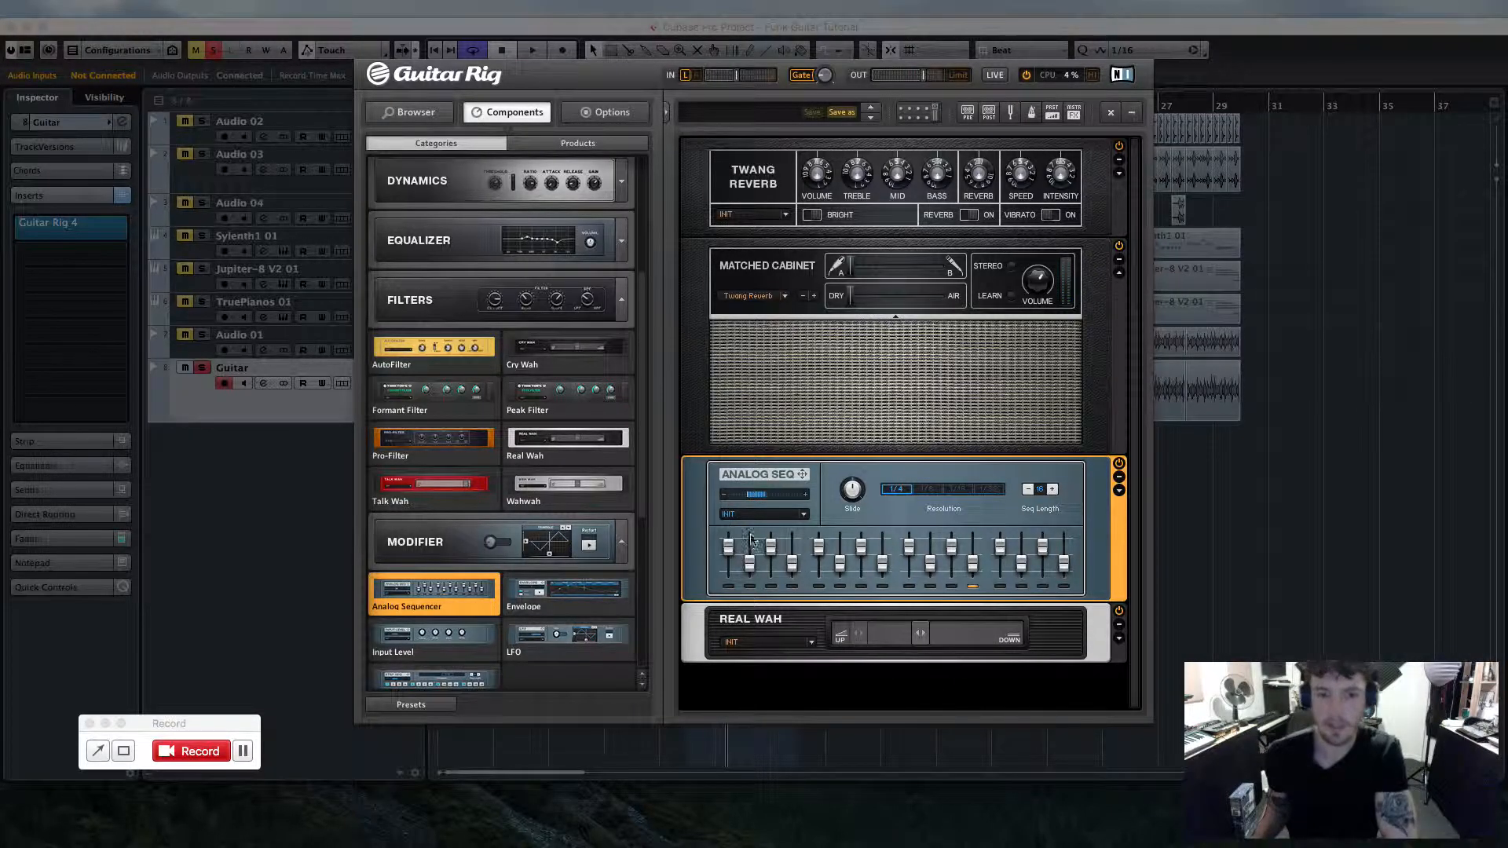
- Draw new step values across the Analog Sequencer's sliders and shorten its sequence length
{"action": "mouse_move", "coordinate": [728, 551]}
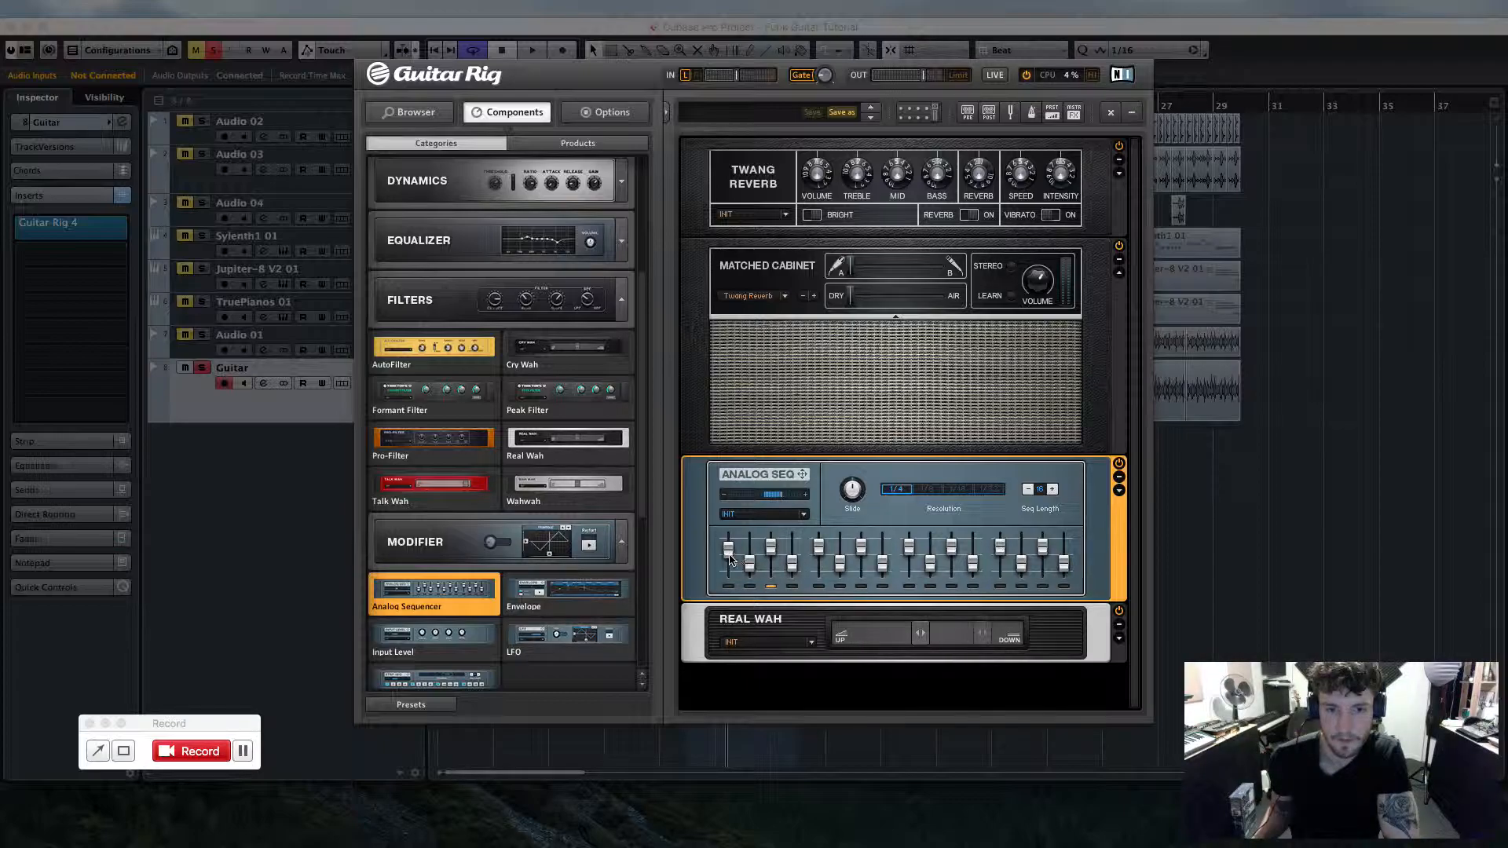
{"action": "left_click_drag", "start_coordinate": [747, 564], "coordinate": [930, 558]}
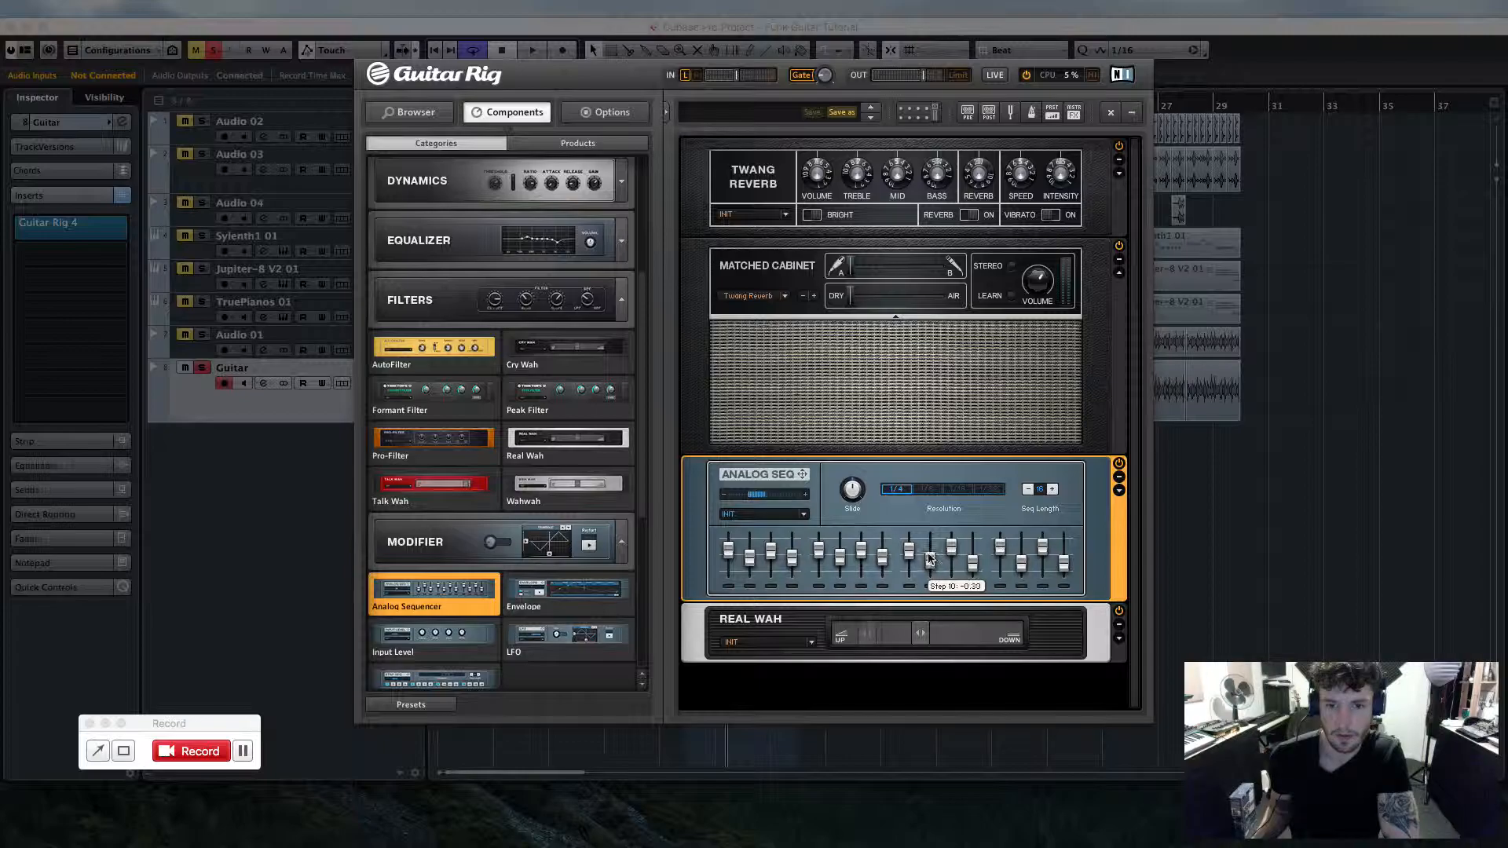
{"action": "left_click", "coordinate": [1026, 490]}
{"action": "left_click", "coordinate": [1027, 490]}
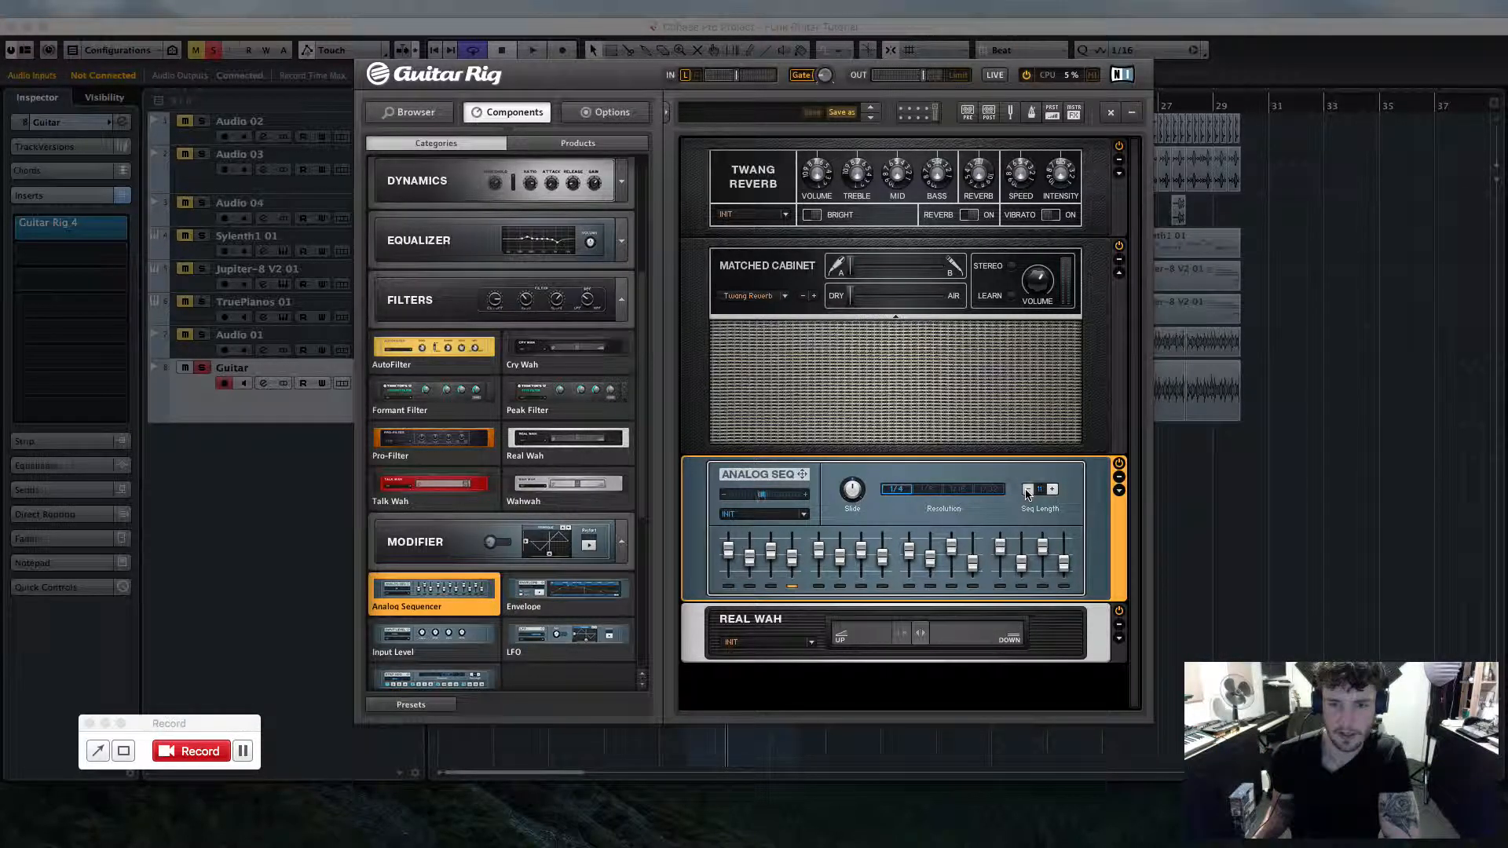
{"action": "left_click", "coordinate": [1026, 490]}
- Play back the guitar again to audition the sequenced wah
{"action": "mouse_move", "coordinate": [752, 563]}
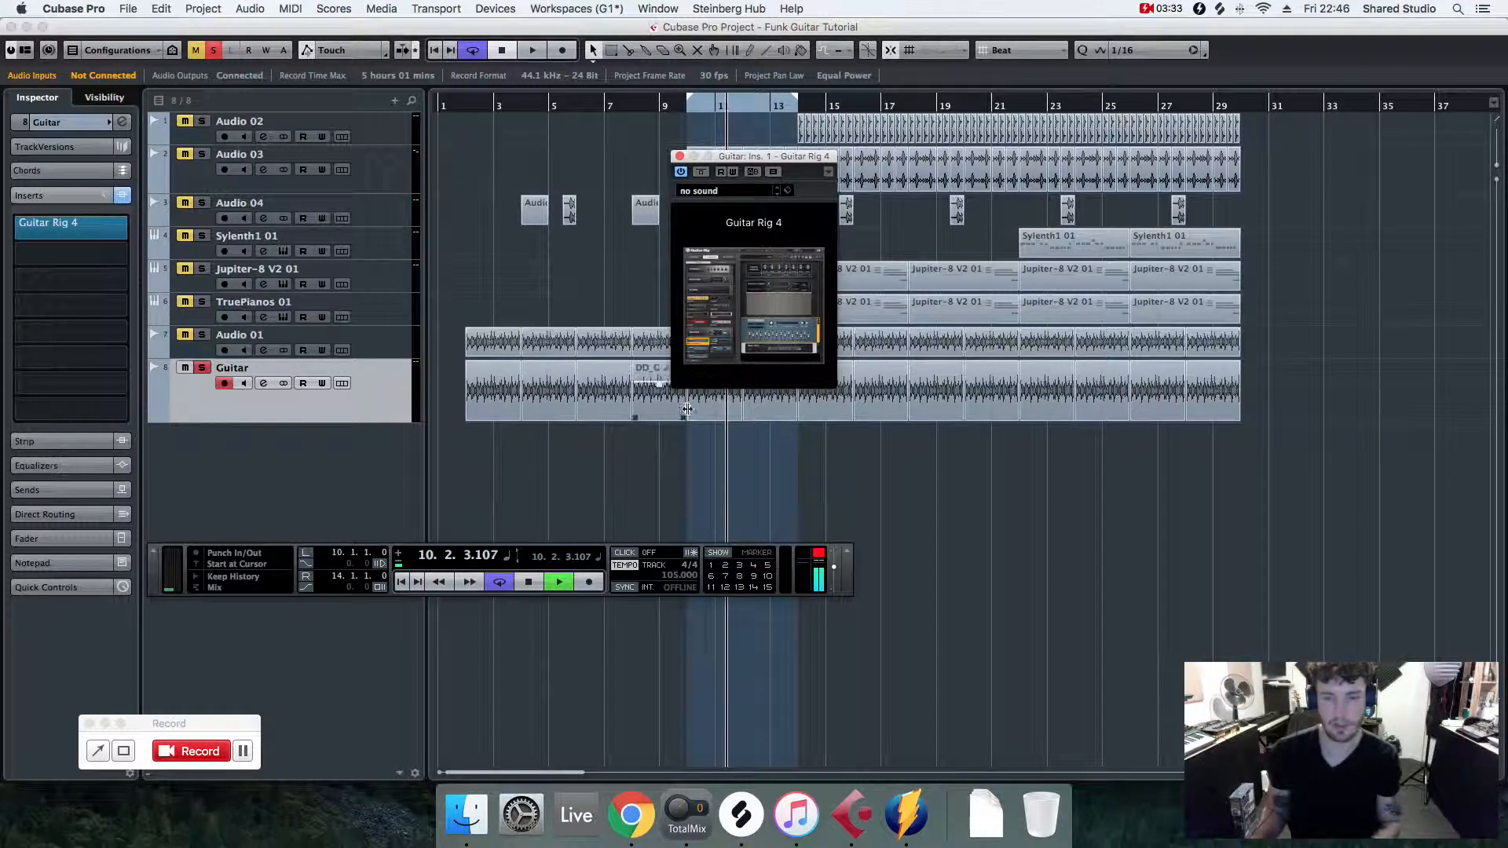
{"action": "key", "text": "space"}
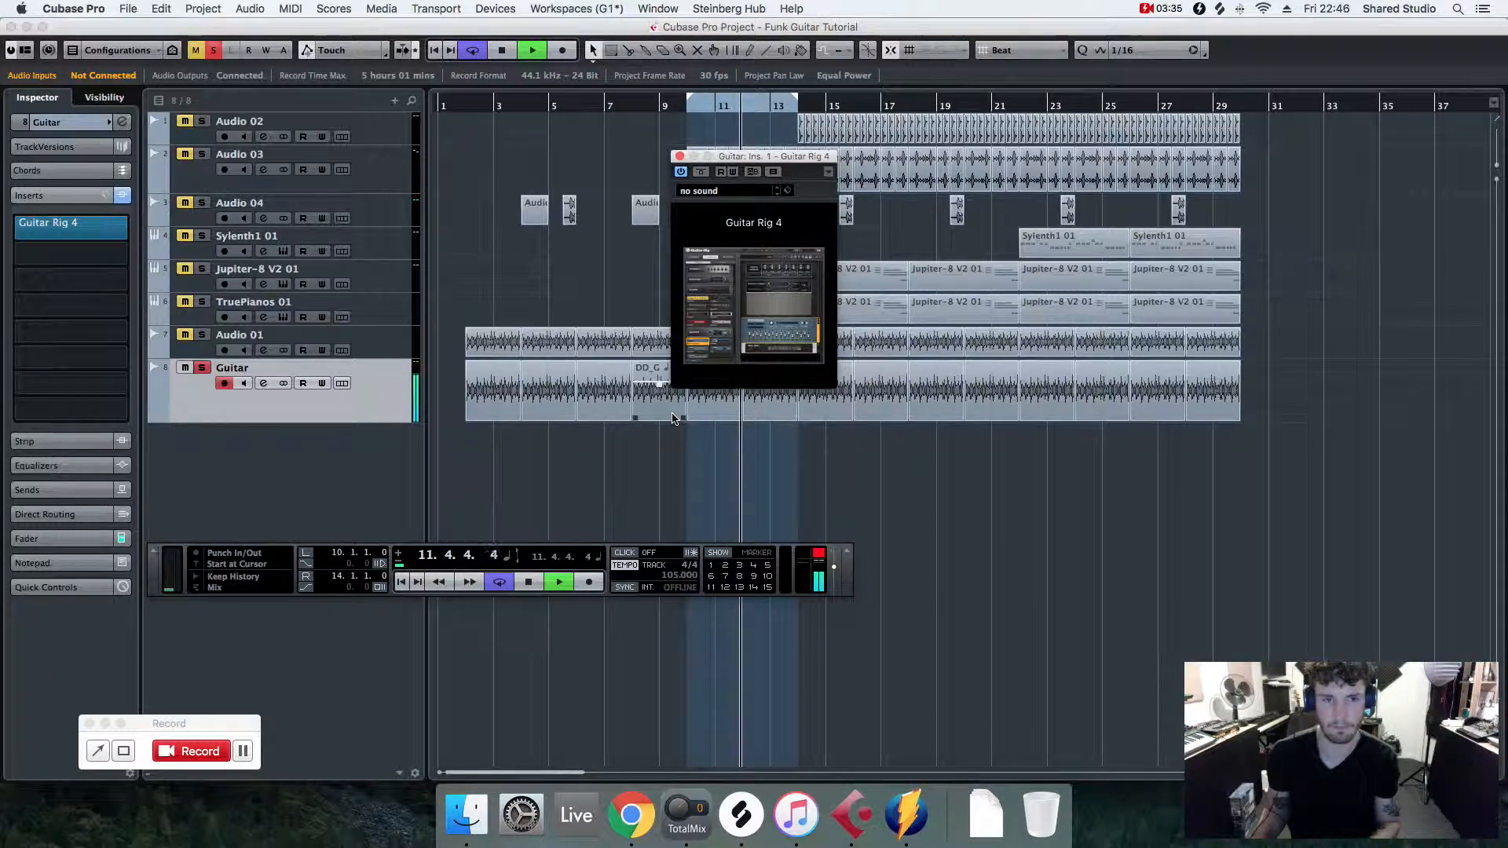
{"action": "left_click", "coordinate": [794, 344]}
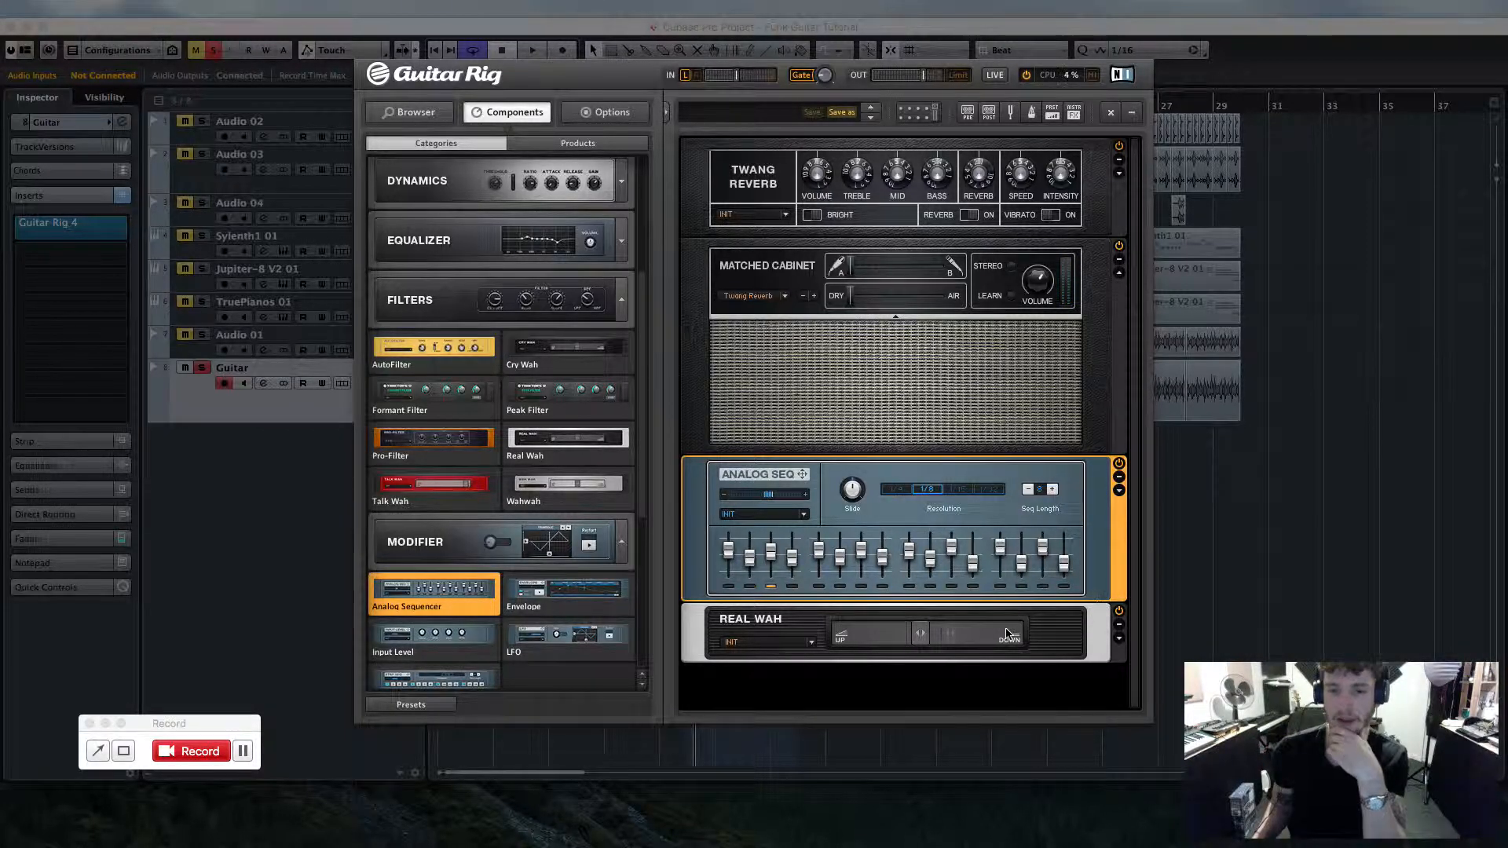
{"action": "left_click", "coordinate": [1207, 537]}
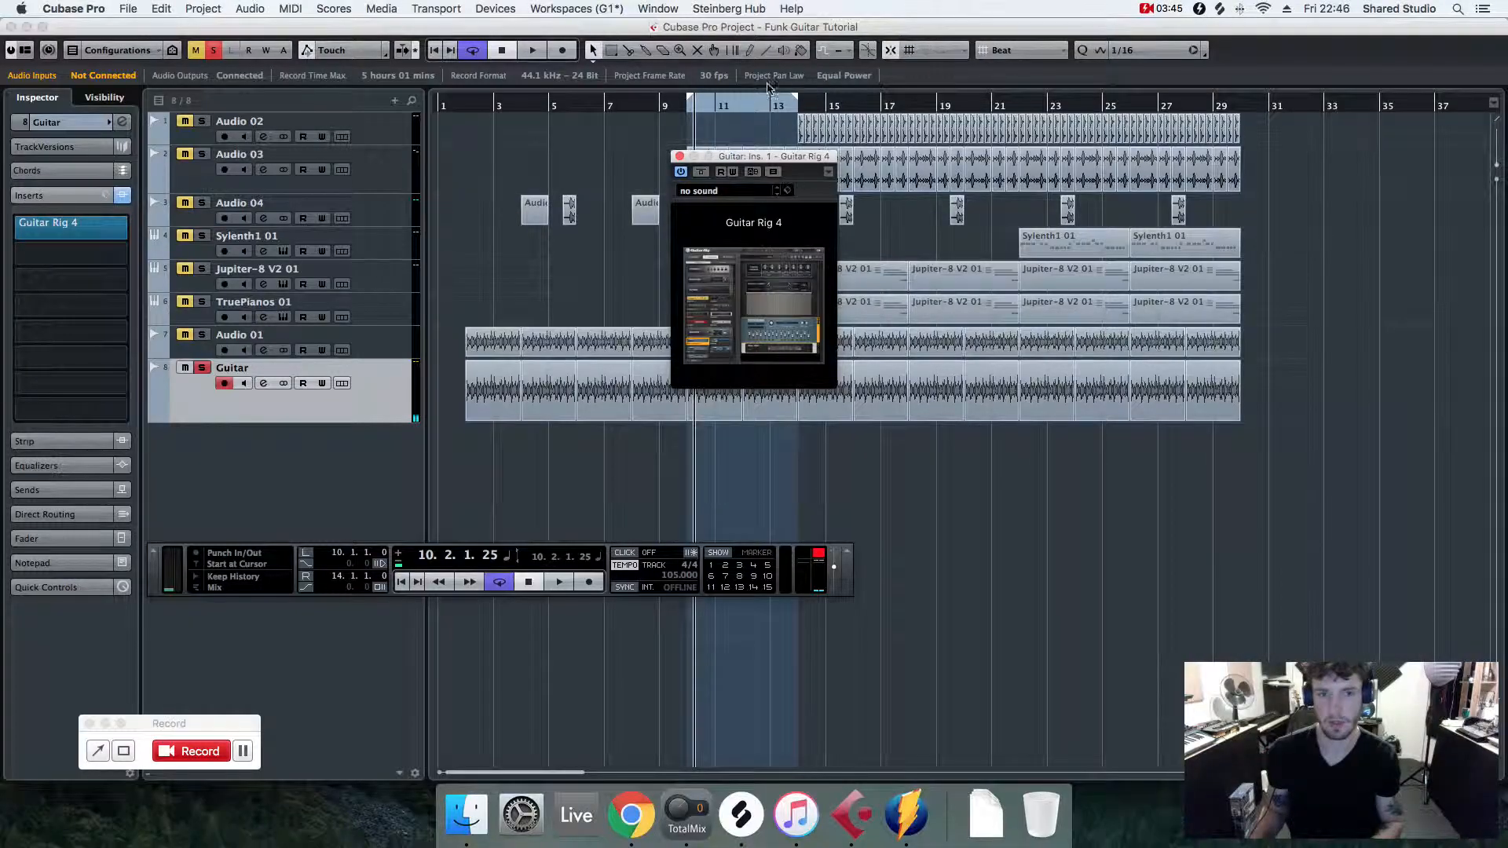
- With playback running, add a Studio Reverb at the bottom of the Guitar Rig rack below the Real Wah
{"action": "key", "text": "space"}
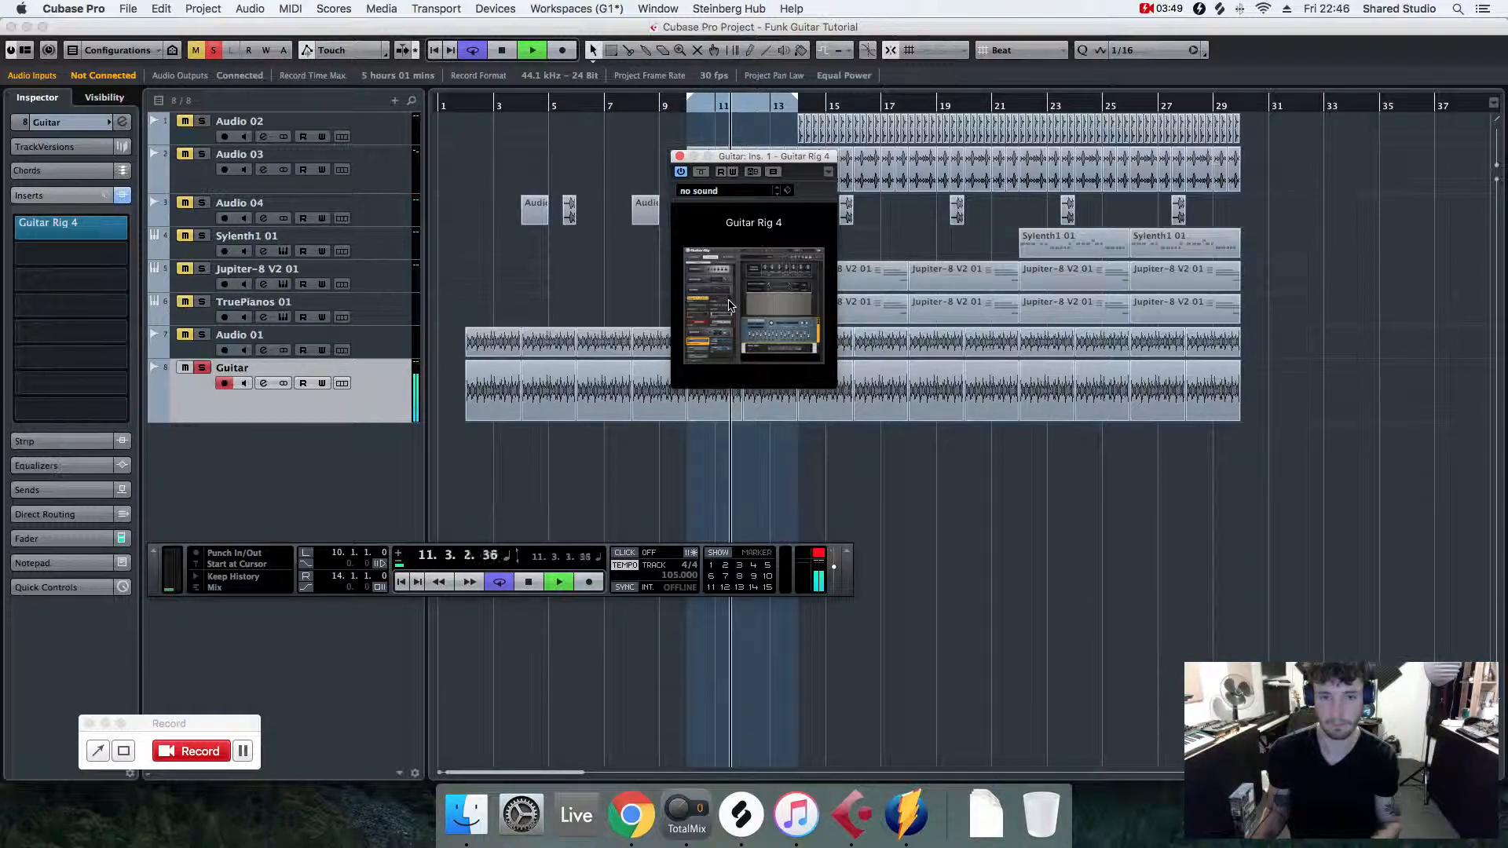
{"action": "left_click", "coordinate": [772, 312]}
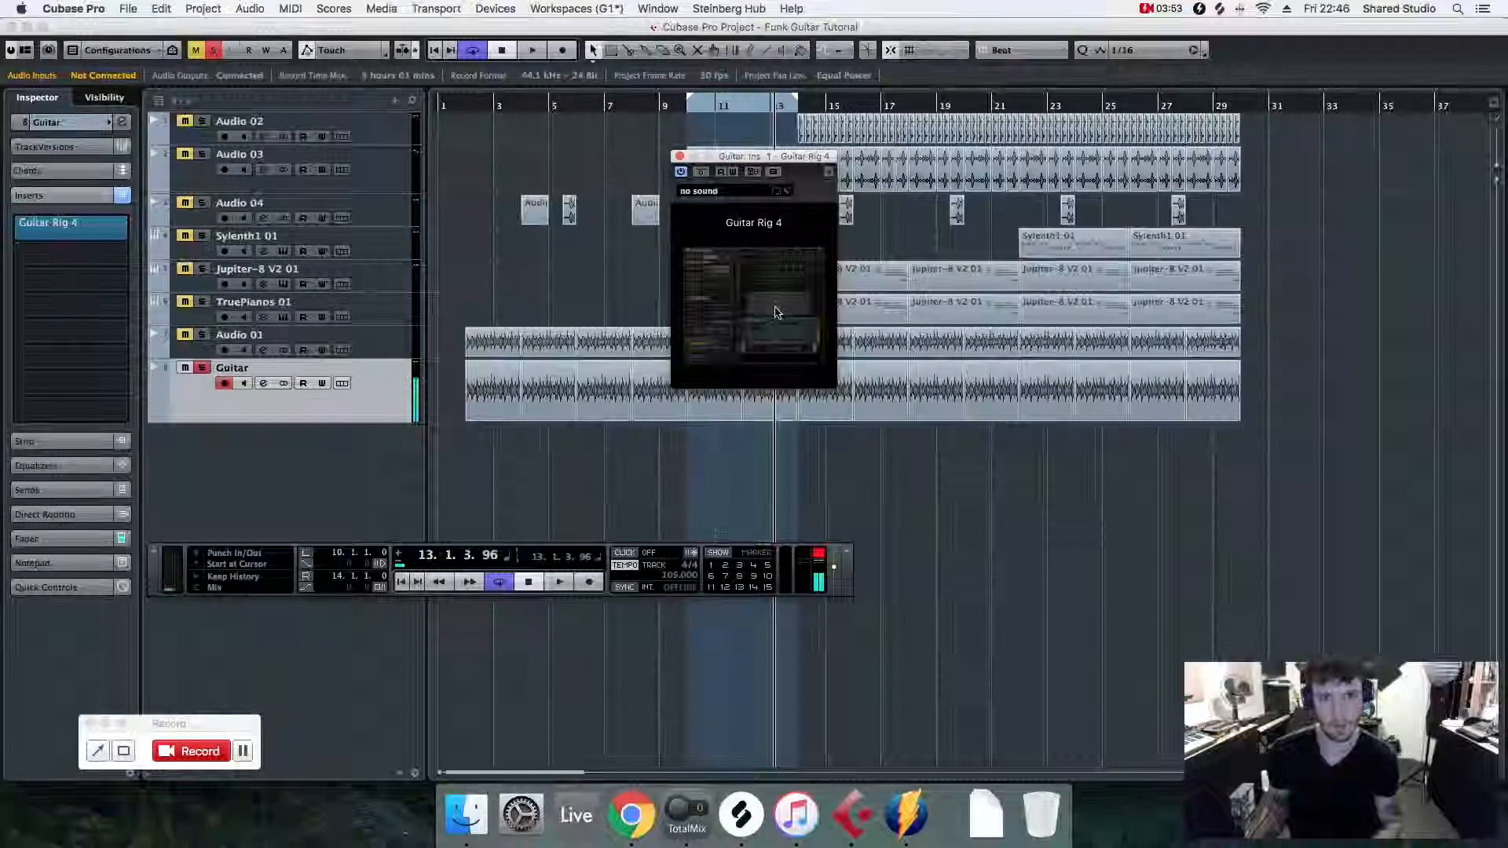
{"action": "scroll", "coordinate": [561, 565], "scroll_direction": "down", "scroll_amount": 5}
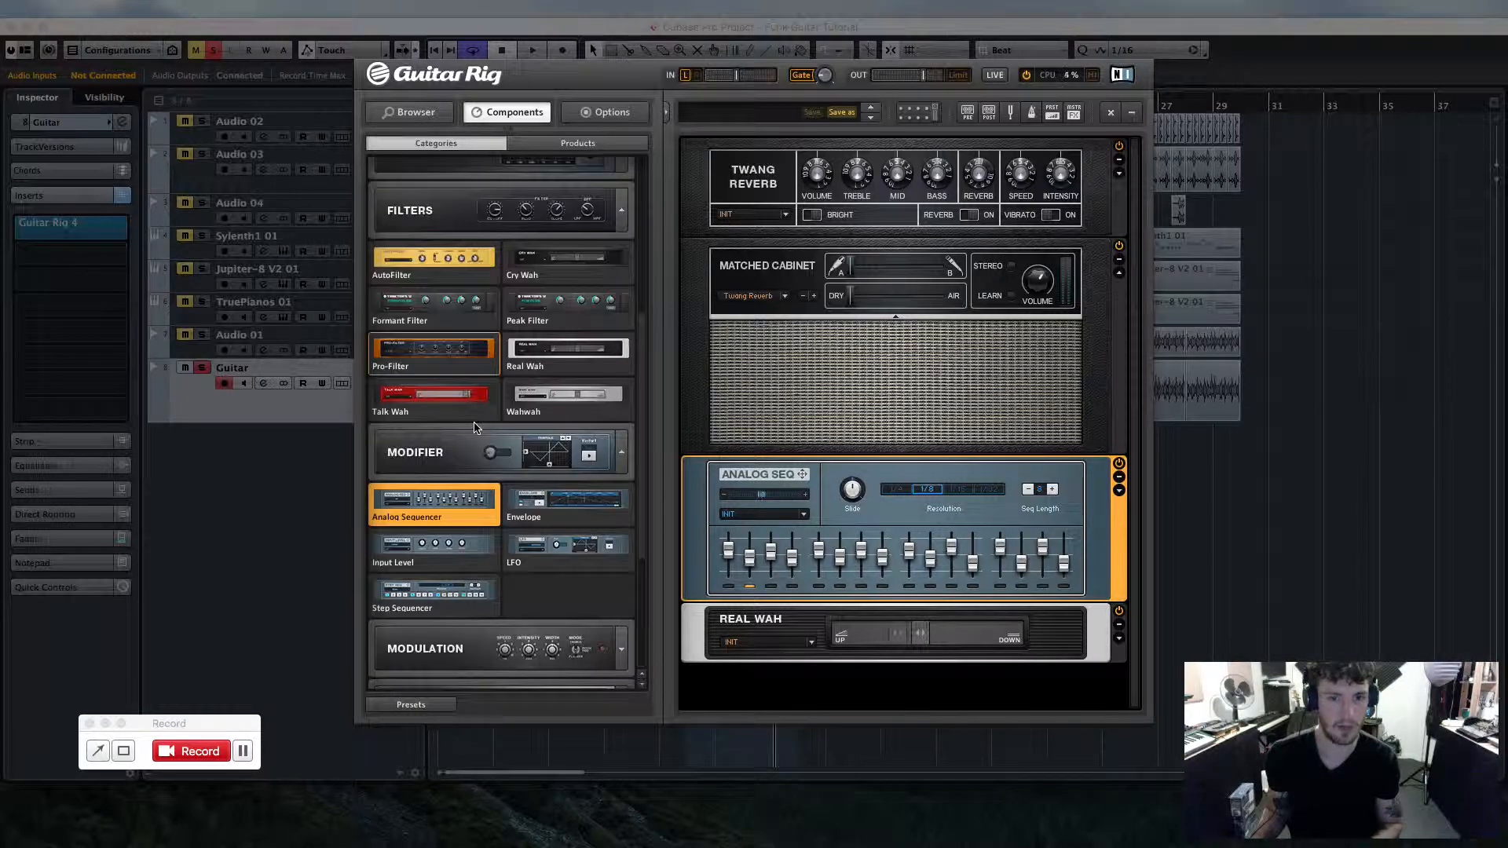
{"action": "left_click", "coordinate": [609, 581]}
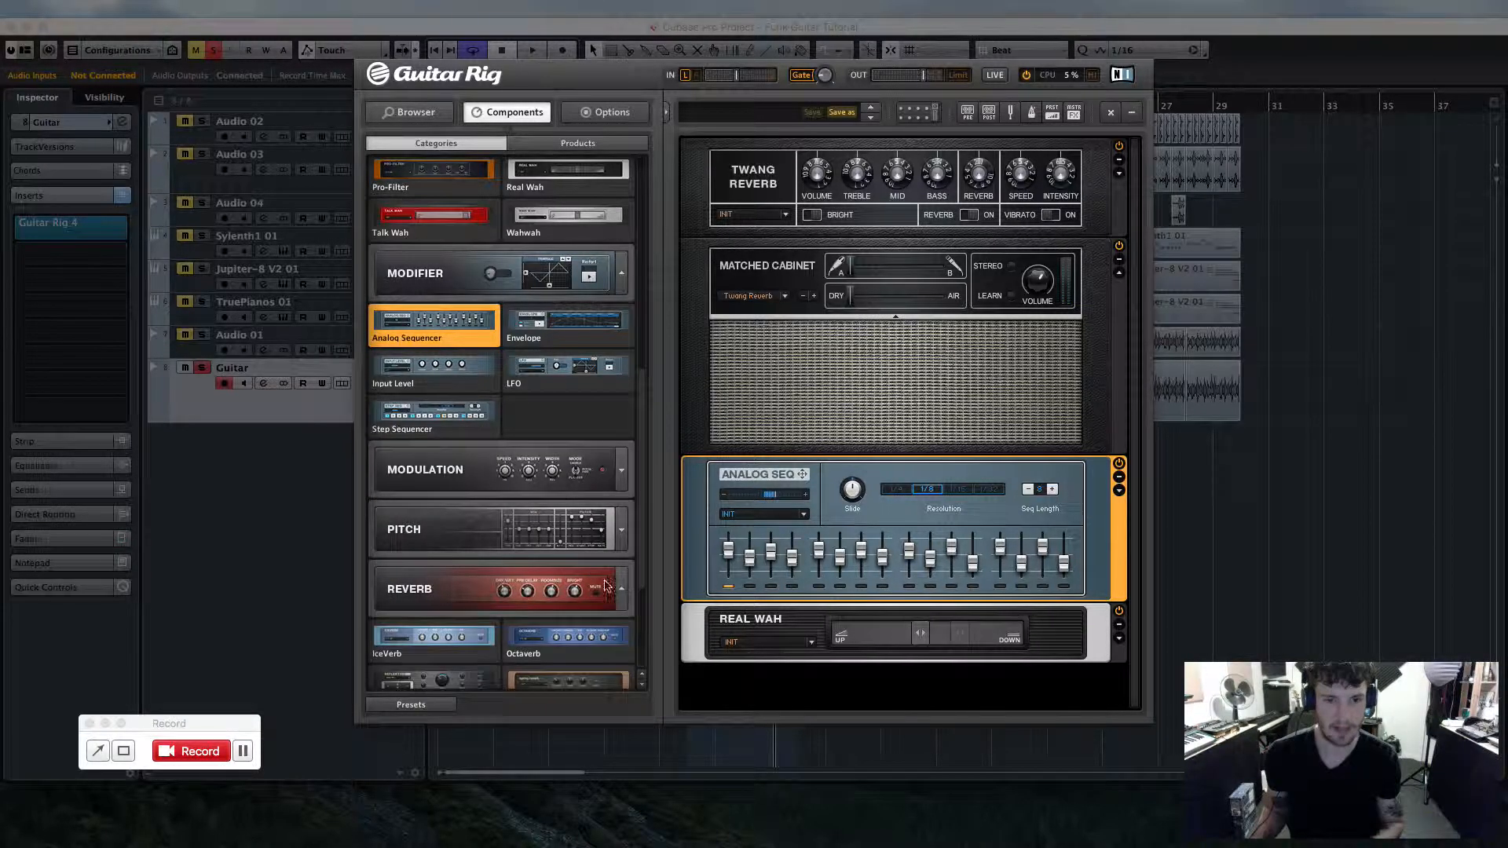
{"action": "scroll", "coordinate": [449, 616], "scroll_direction": "down", "scroll_amount": 3}
{"action": "left_click_drag", "start_coordinate": [450, 617], "coordinate": [816, 675]}
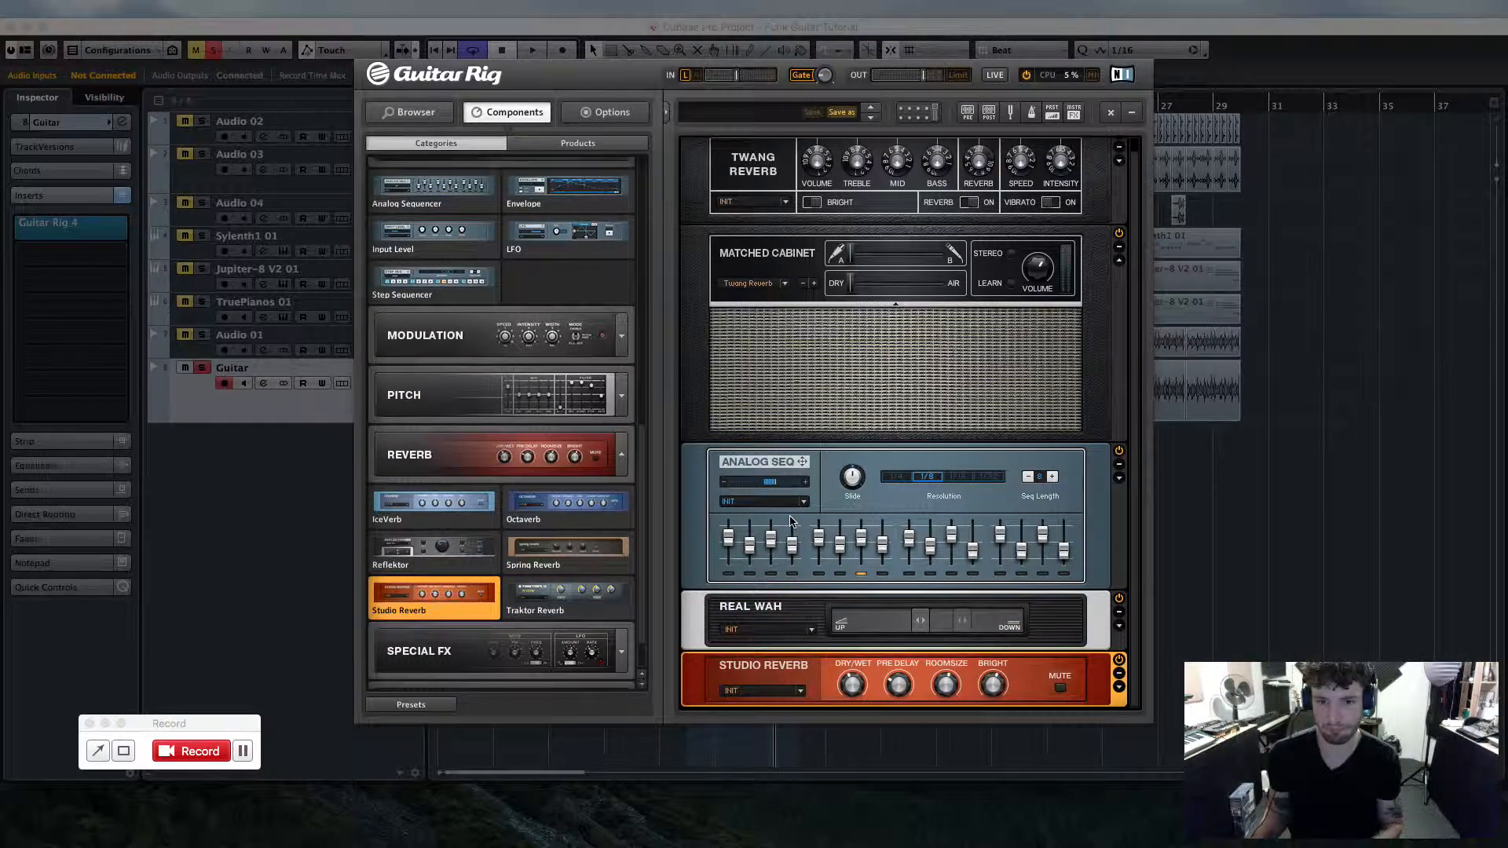
- Adjust the Studio Reverb's Pre Delay, Bright, Dry/Wet and Room Size knobs, setting room size to about 0.25
{"action": "left_click_drag", "start_coordinate": [856, 698], "coordinate": [847, 693]}
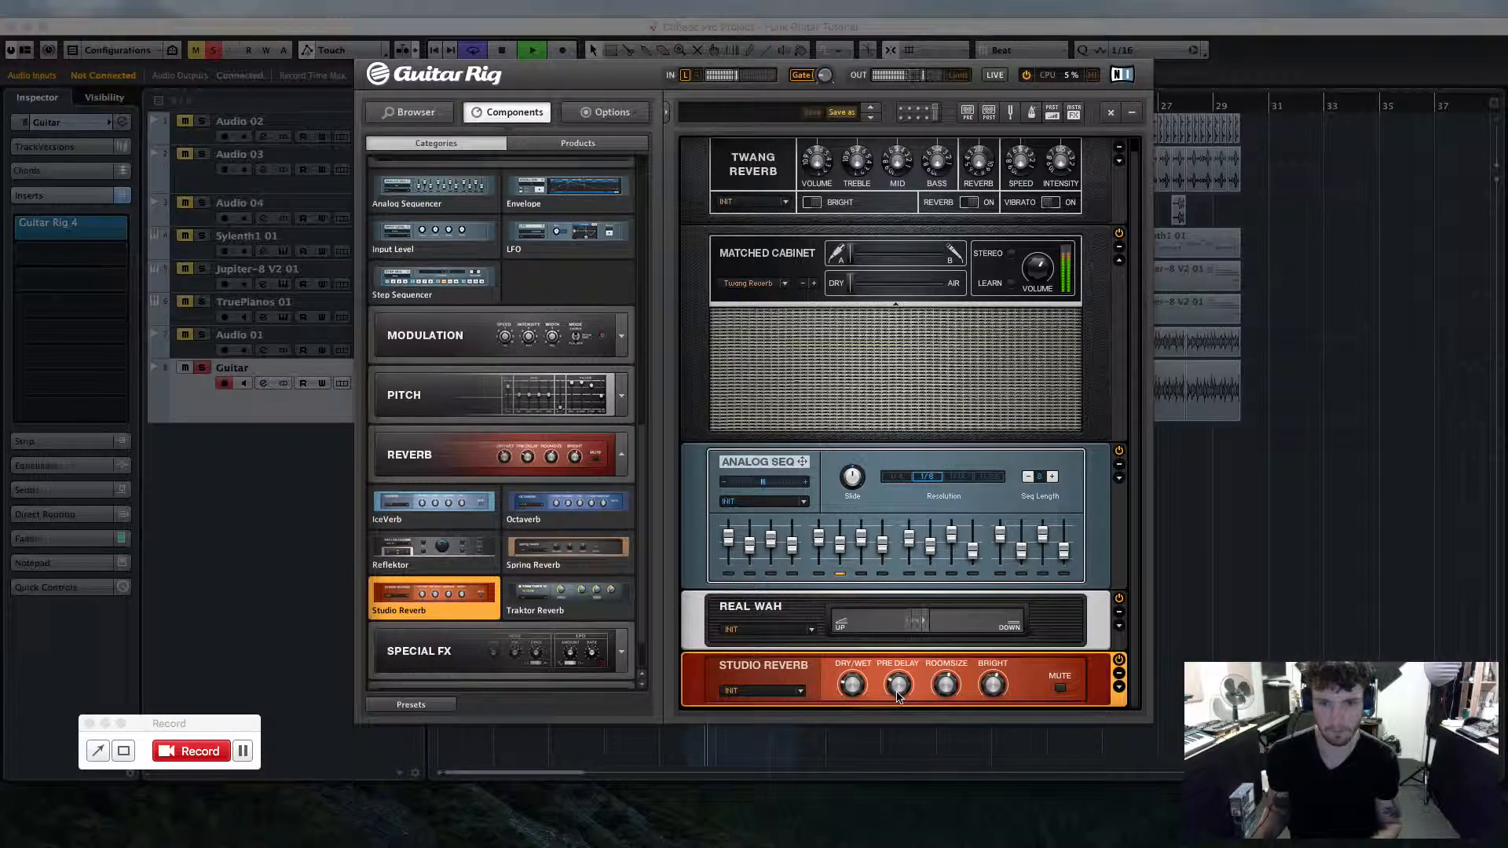
{"action": "left_click_drag", "start_coordinate": [991, 683], "coordinate": [991, 675]}
{"action": "left_click_drag", "start_coordinate": [859, 685], "coordinate": [859, 680]}
{"action": "left_click_drag", "start_coordinate": [949, 689], "coordinate": [952, 683]}
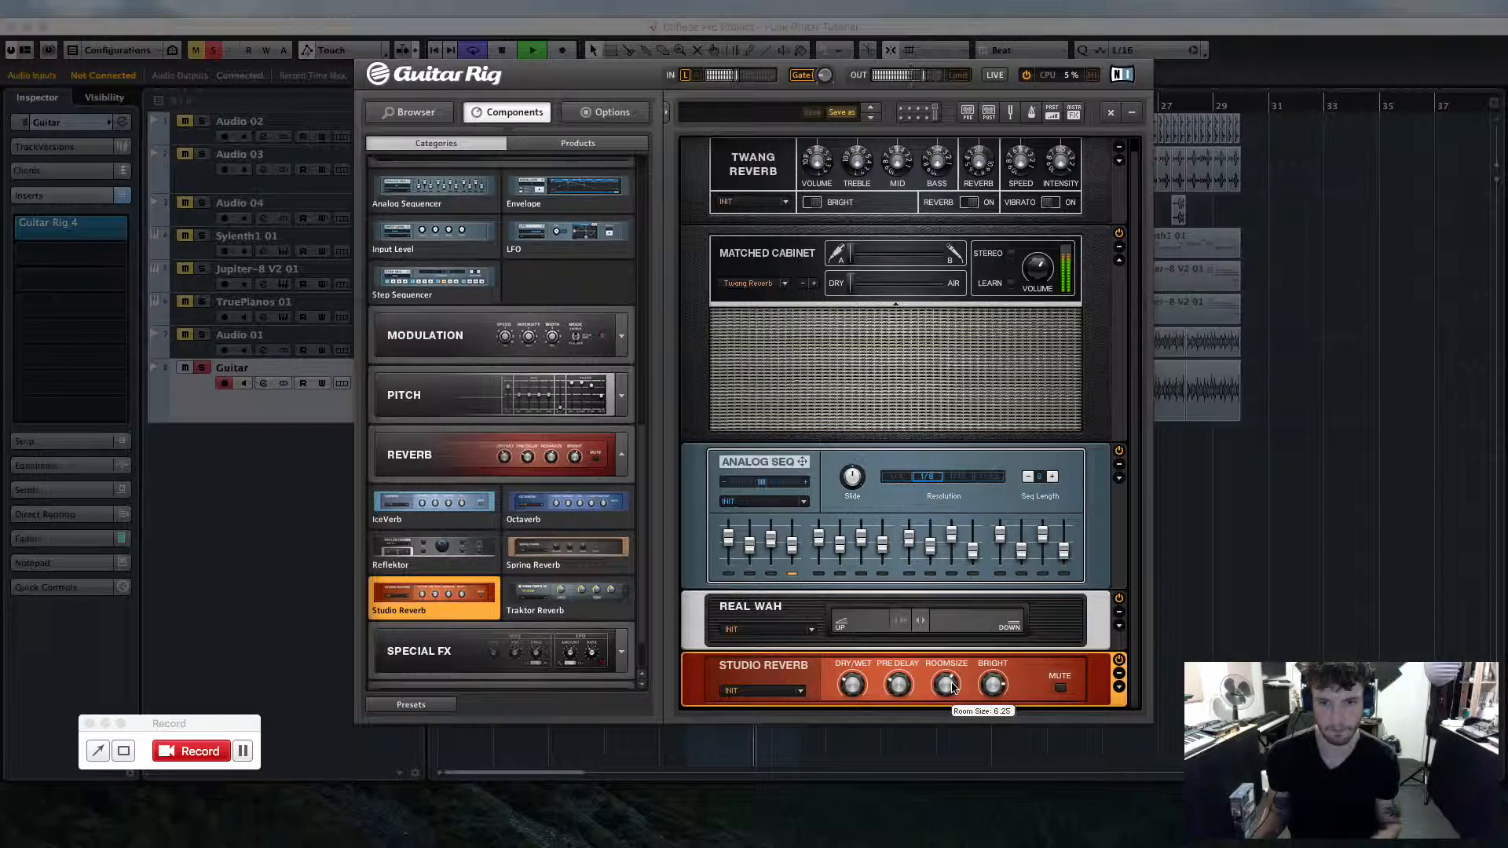
- Leave the expanded Guitar Rig editor and stop playback
{"action": "left_click", "coordinate": [1190, 604]}
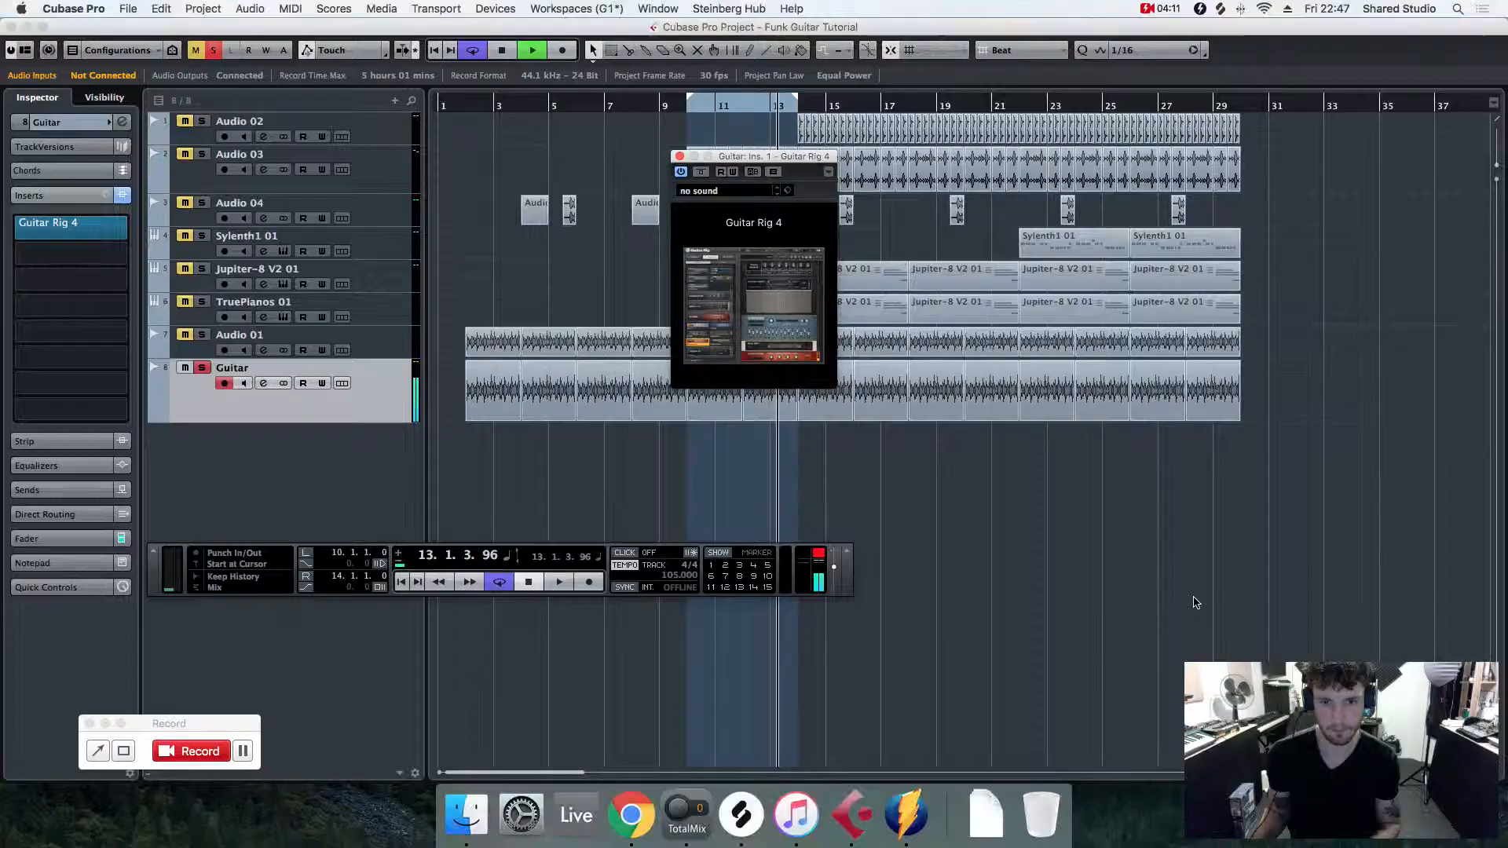
{"action": "key", "text": "space"}
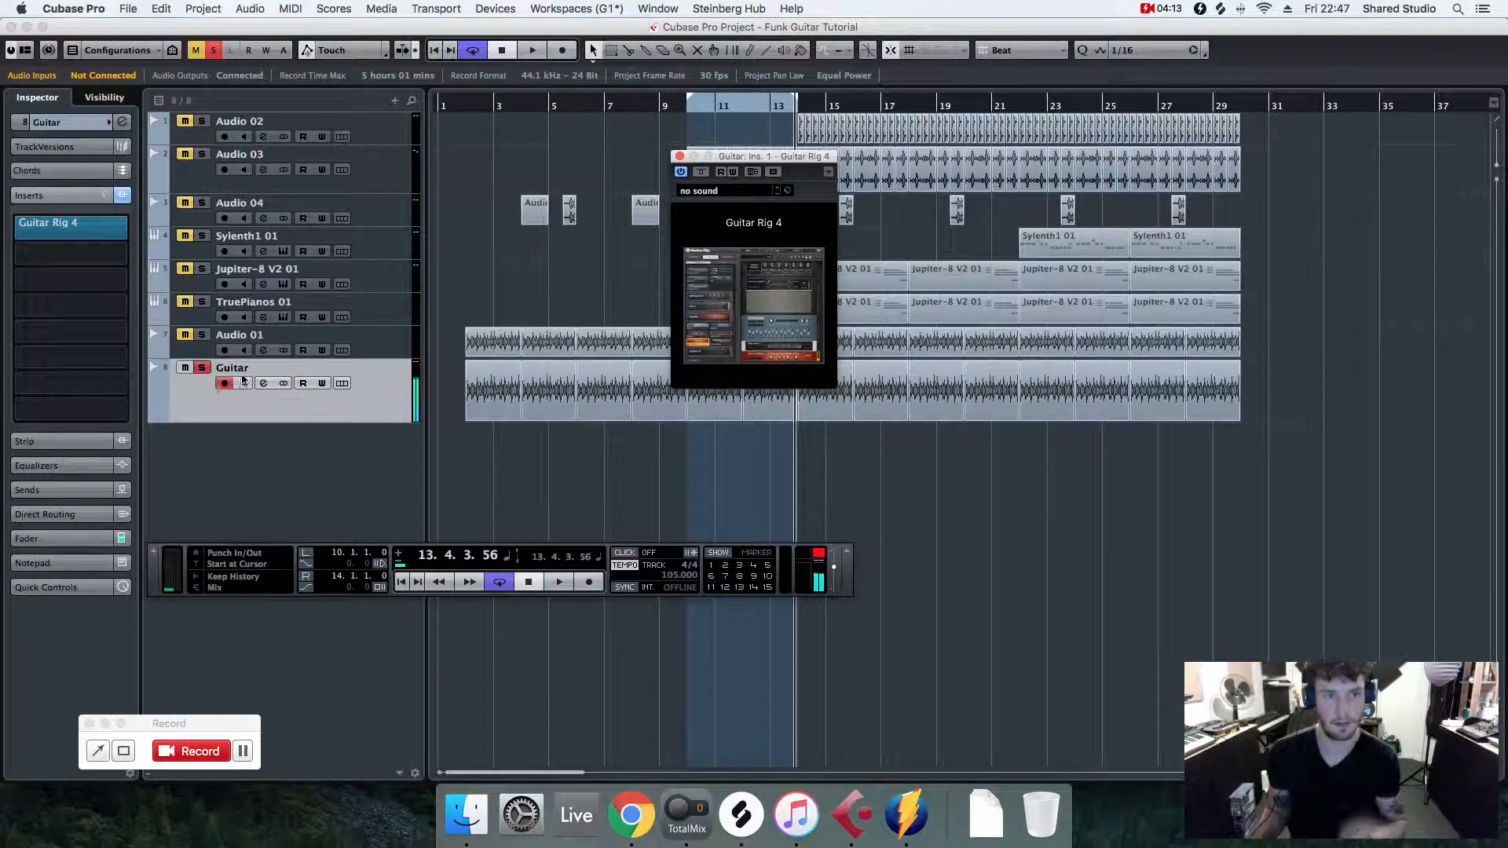
- Unsolo the Guitar track and close the Guitar Rig plug-in window
{"action": "left_click", "coordinate": [202, 367]}
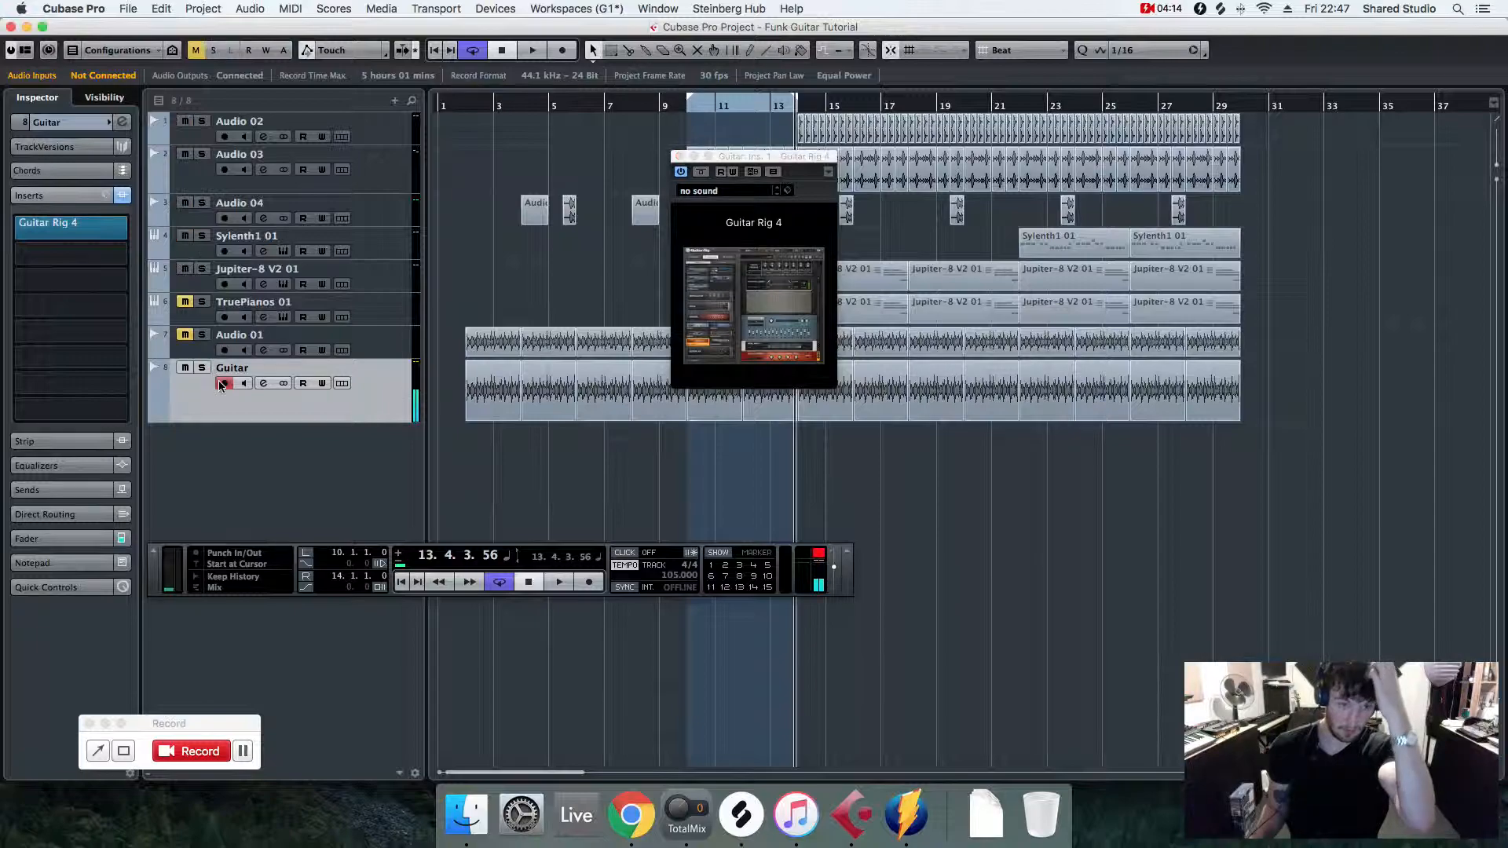
{"action": "left_click", "coordinate": [680, 156]}
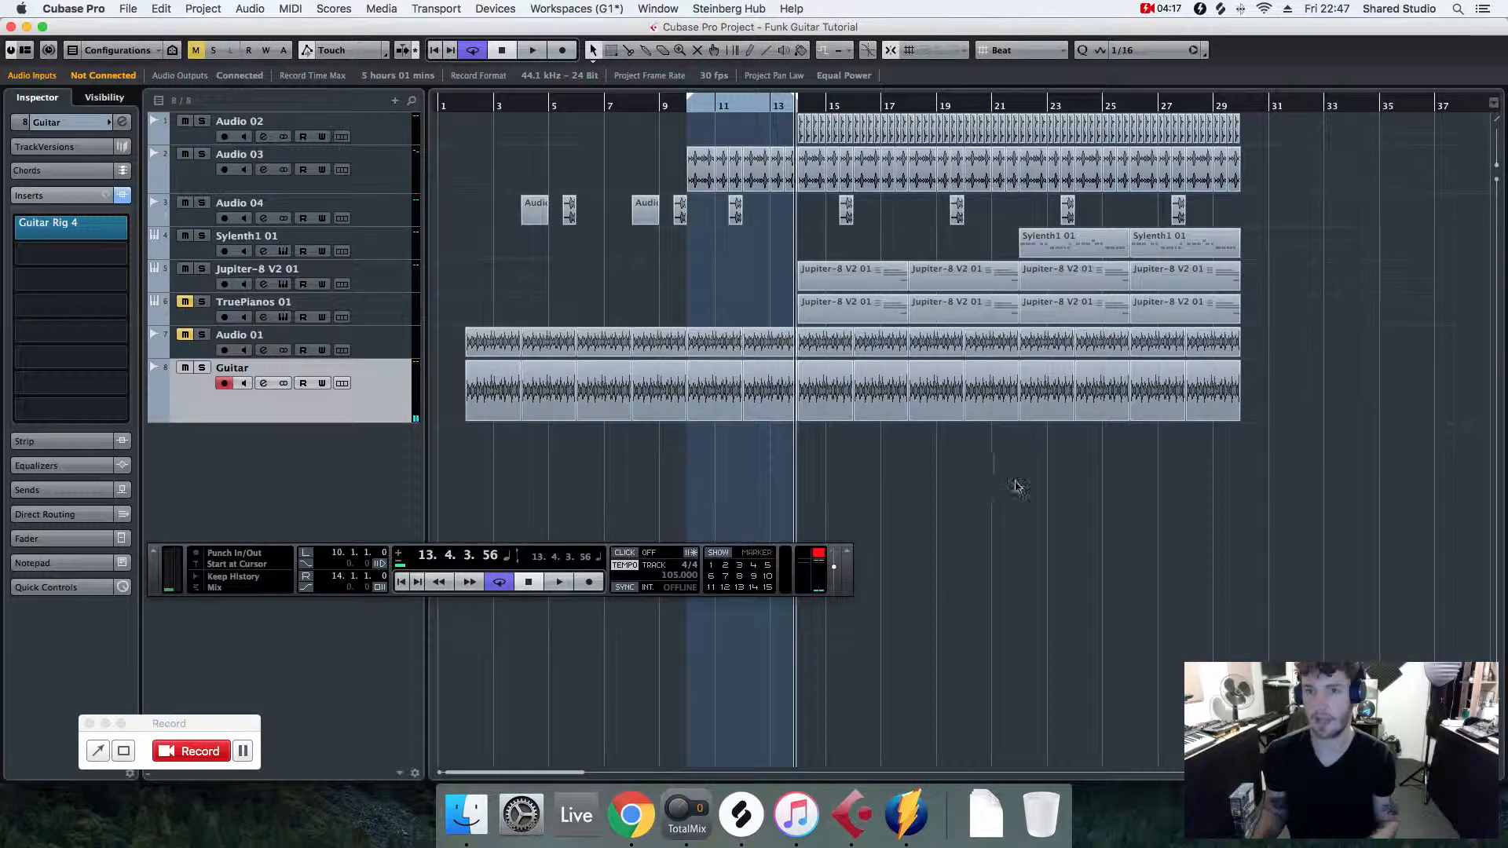
- Extend the loop range to end at bar 22 and play back the full mix
{"action": "left_click_drag", "start_coordinate": [797, 99], "coordinate": [1003, 114]}
{"action": "mouse_move", "coordinate": [792, 108]}
{"action": "left_mouse_down"}
{"action": "mouse_move", "coordinate": [734, 107]}
{"action": "mouse_move", "coordinate": [763, 108]}
{"action": "left_mouse_up"}
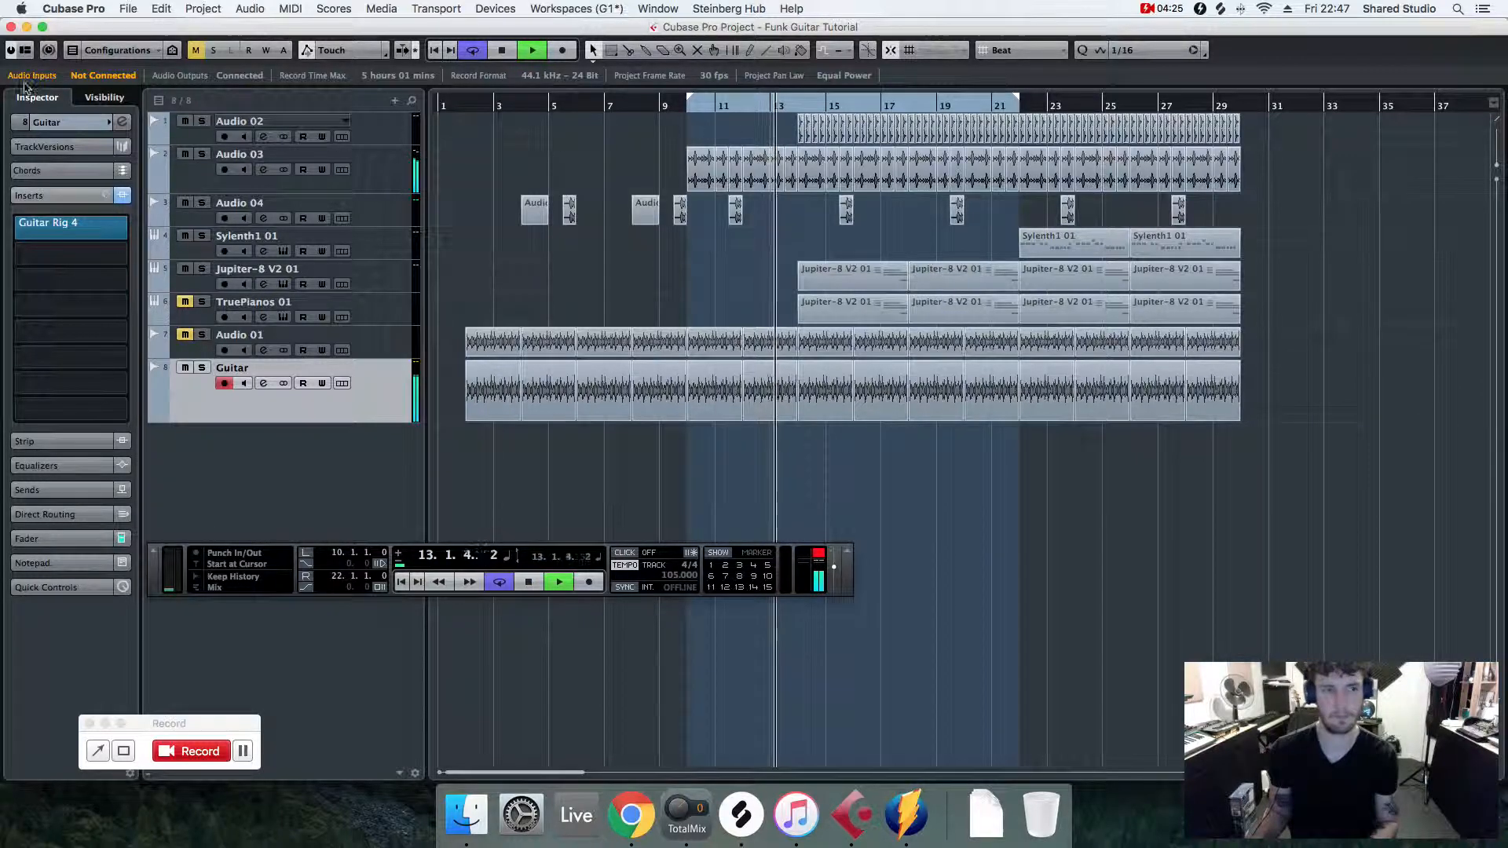
- Open the Guitar track's inspector settings and lower its volume to about -1.92 dB
{"action": "left_click", "coordinate": [73, 122]}
{"action": "mouse_move", "coordinate": [109, 195]}
{"action": "left_mouse_down"}
{"action": "mouse_move", "coordinate": [93, 201]}
{"action": "mouse_move", "coordinate": [105, 195]}
{"action": "left_mouse_up"}
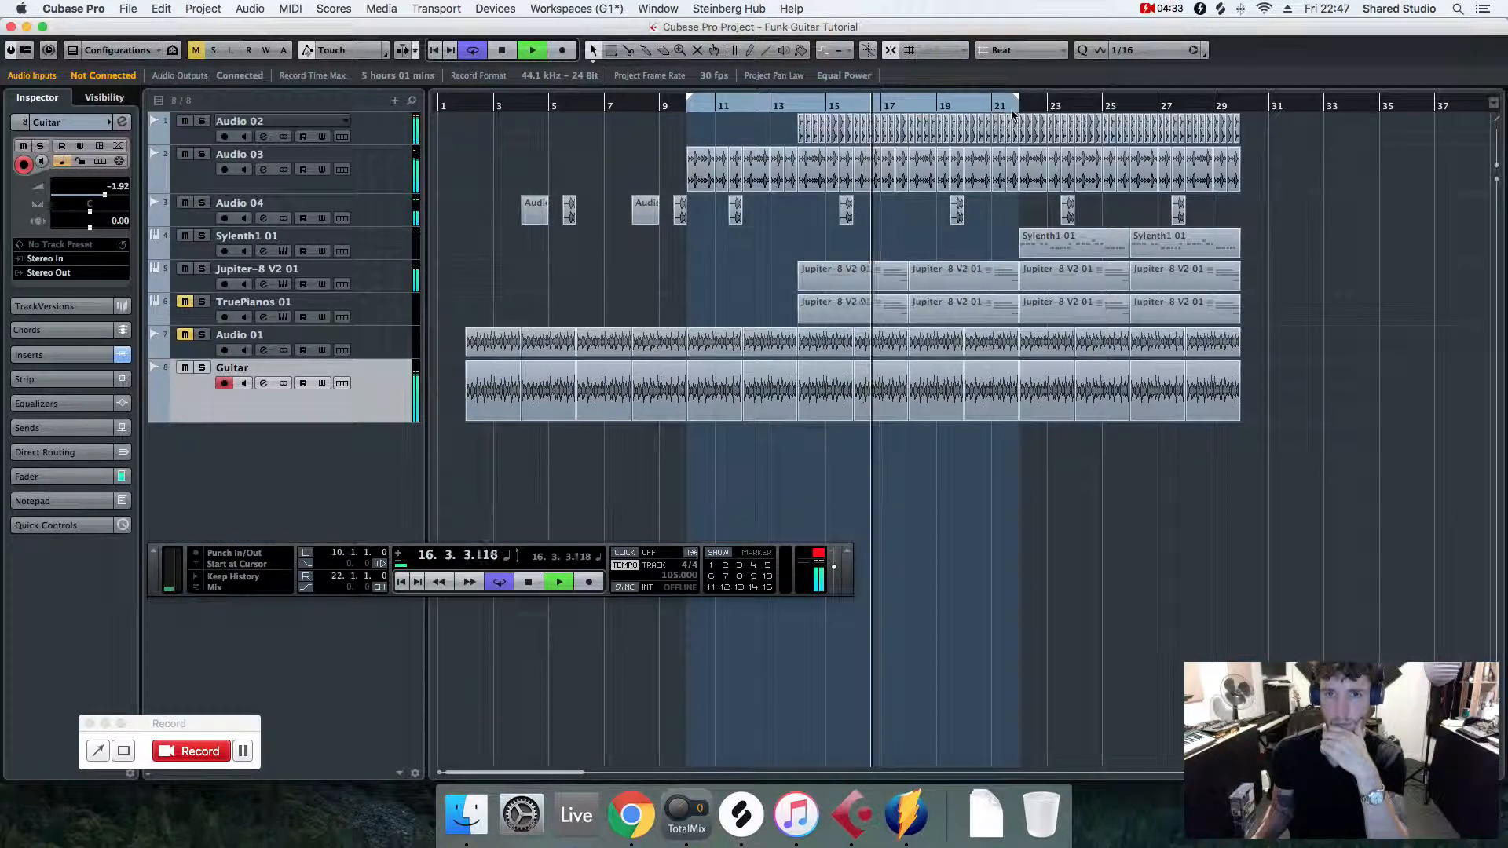
- Extend the loop end to bar 27, audition the mix, and stop playback
{"action": "left_click_drag", "start_coordinate": [1054, 103], "coordinate": [1170, 103]}
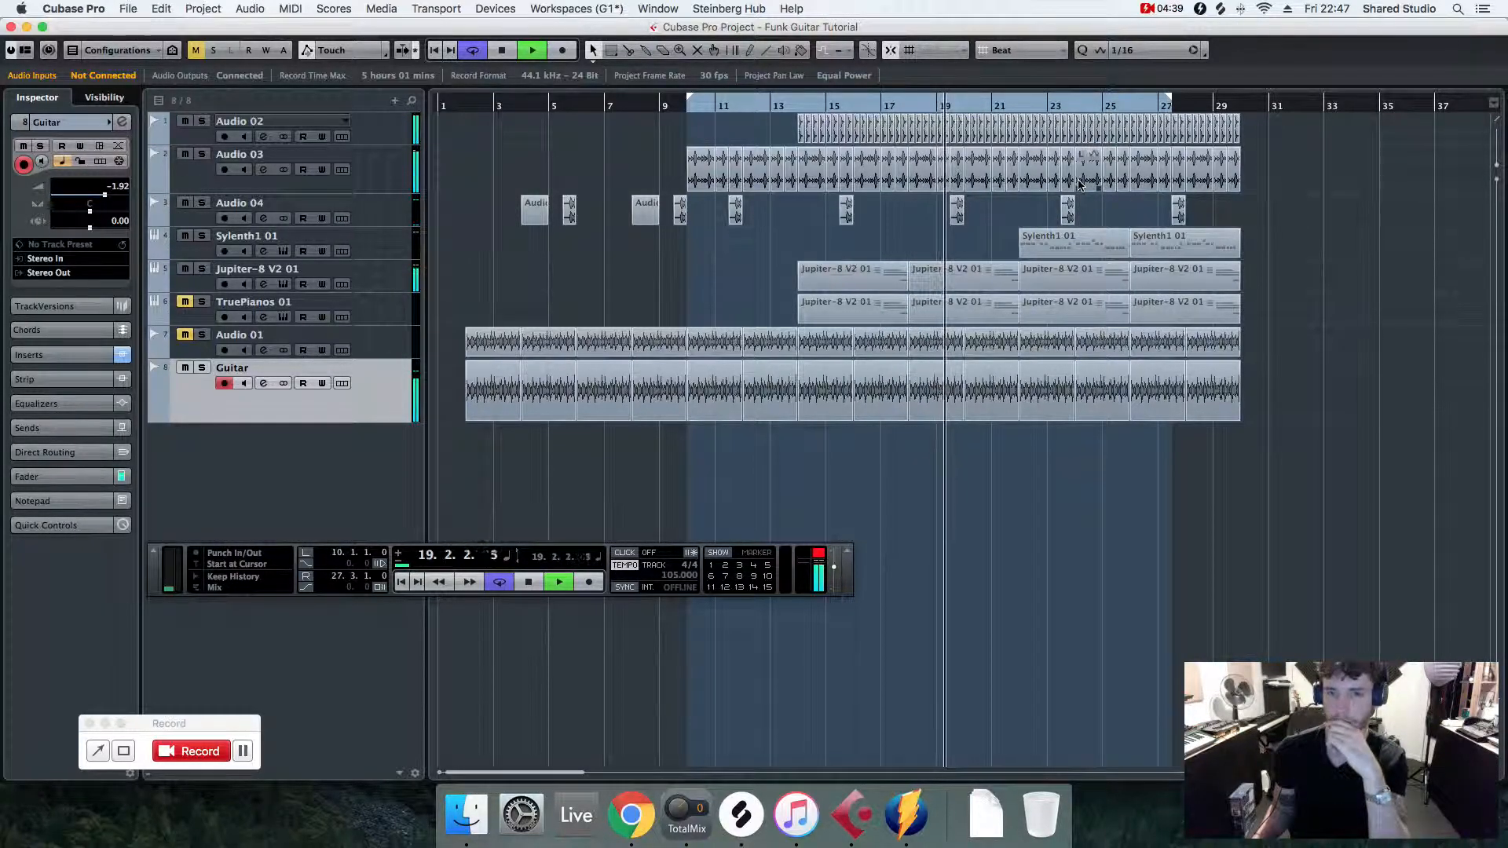
{"action": "scroll", "coordinate": [1052, 189], "scroll_direction": "right", "scroll_amount": 5}
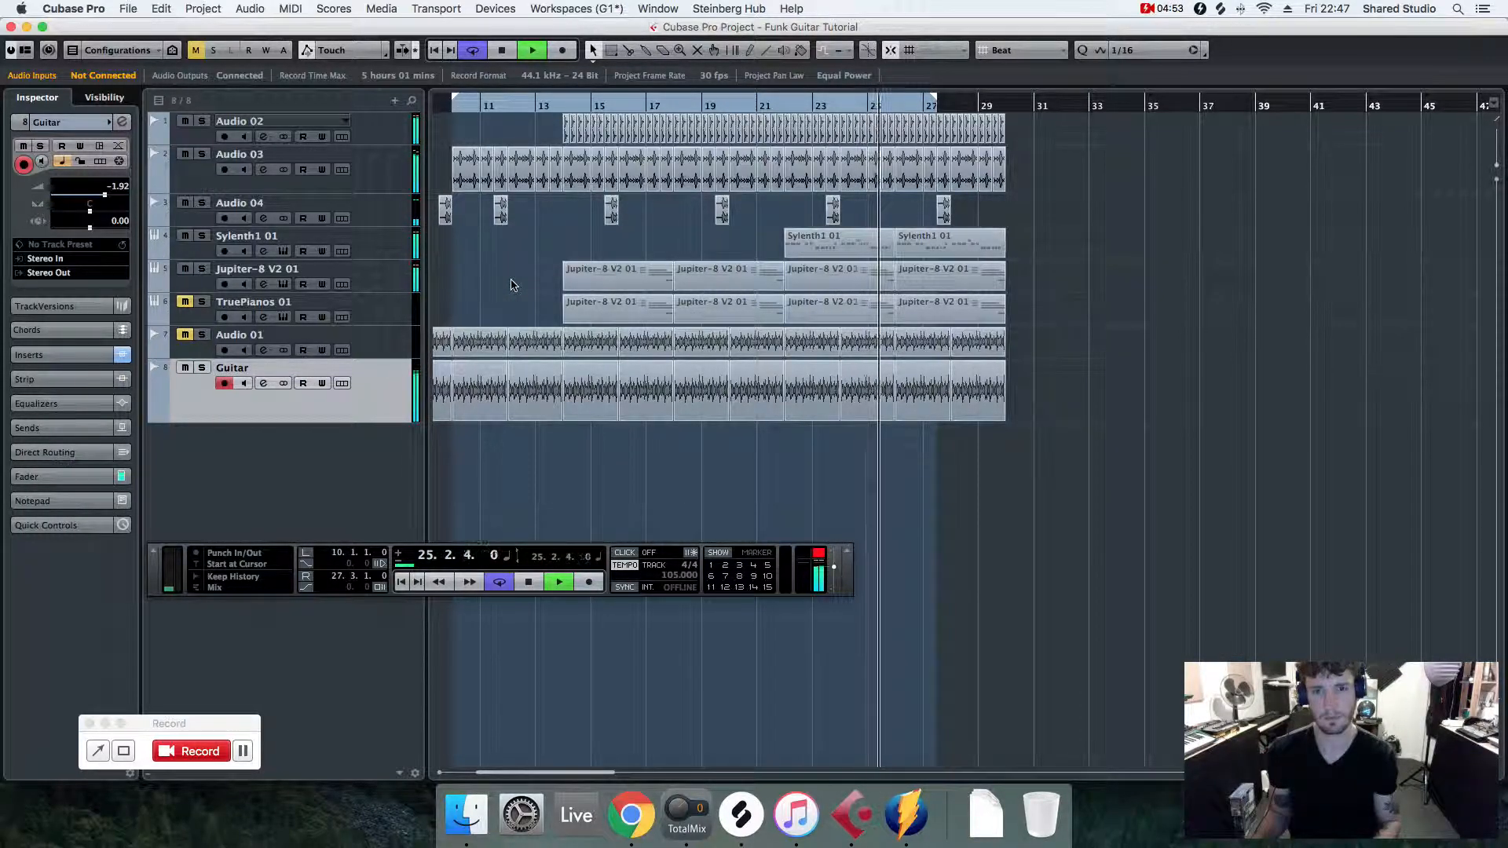
{"action": "key", "text": "space"}
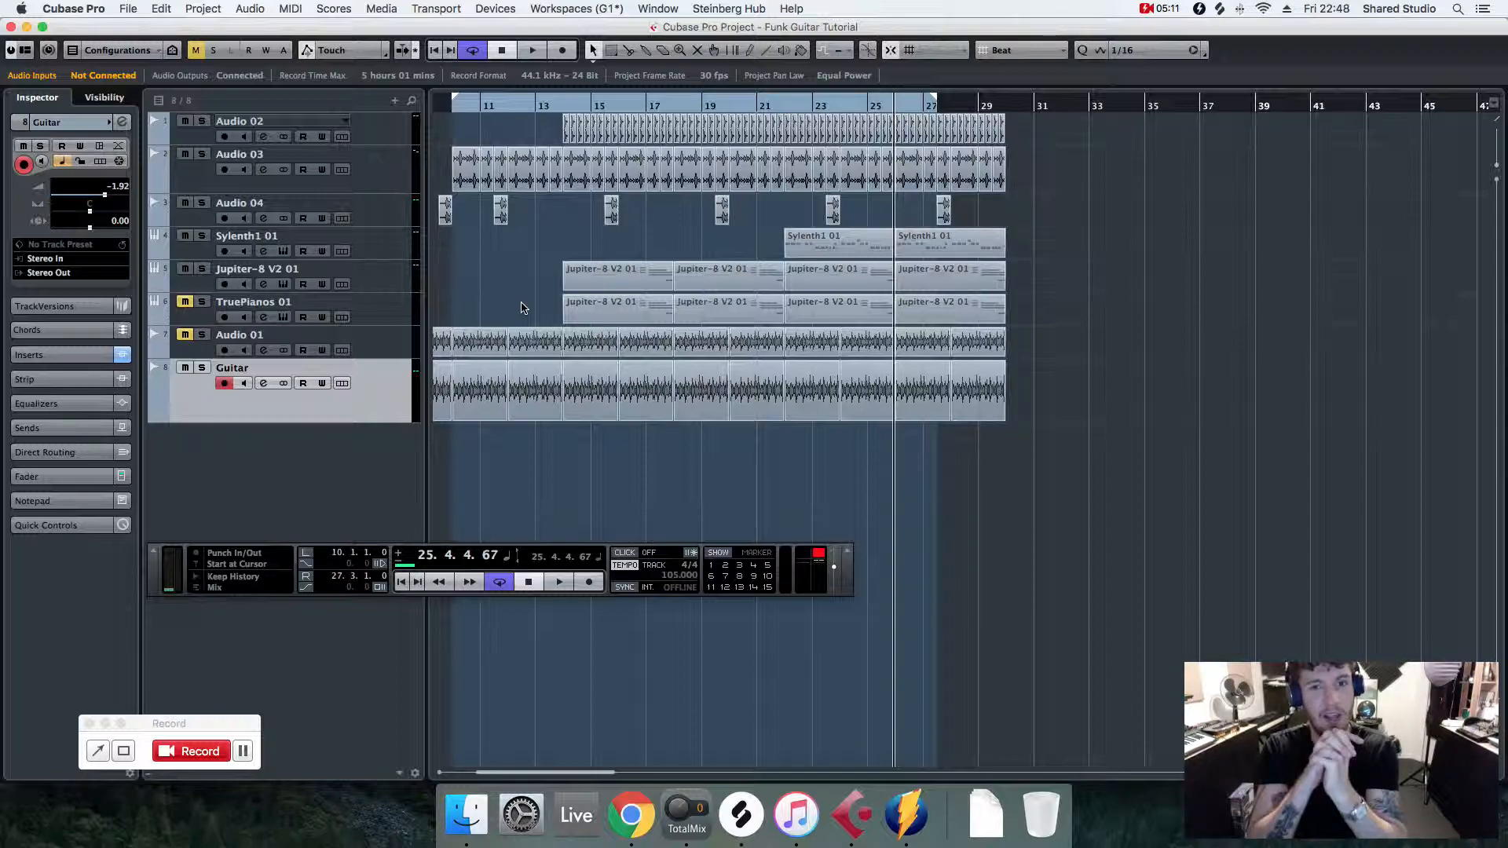
{"action": "left_click", "coordinate": [1161, 8]}
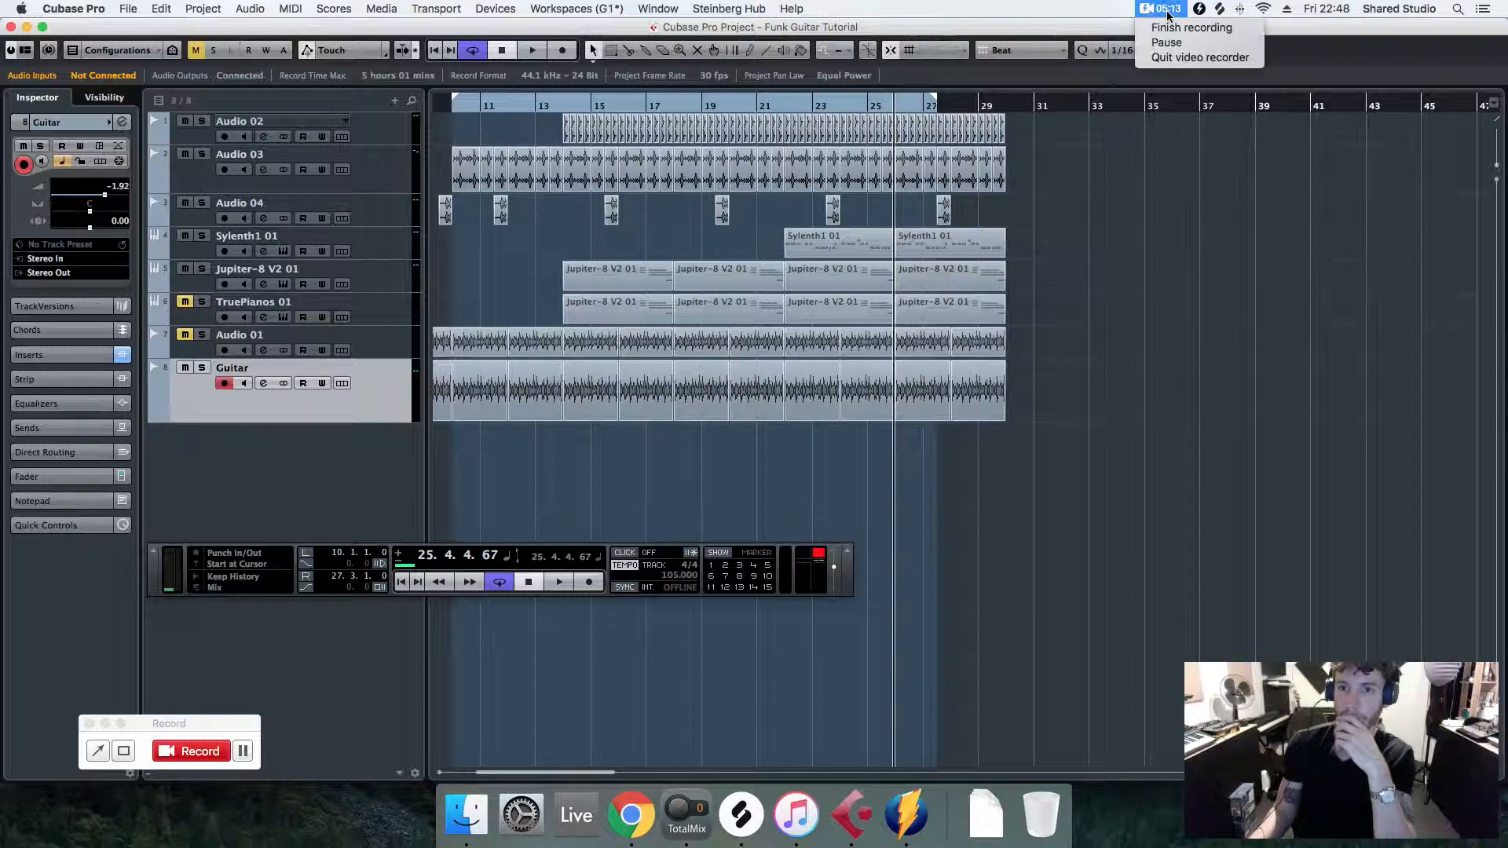